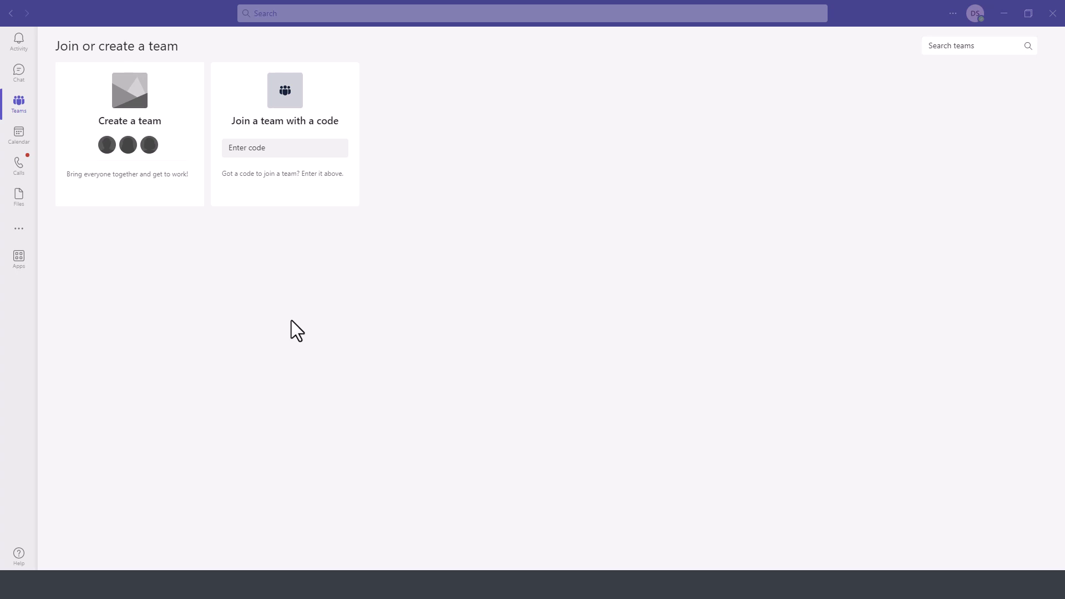
- Look through the chat list, return to the join-or-create page, and search available teams
{"action": "left_click", "coordinate": [18, 73]}
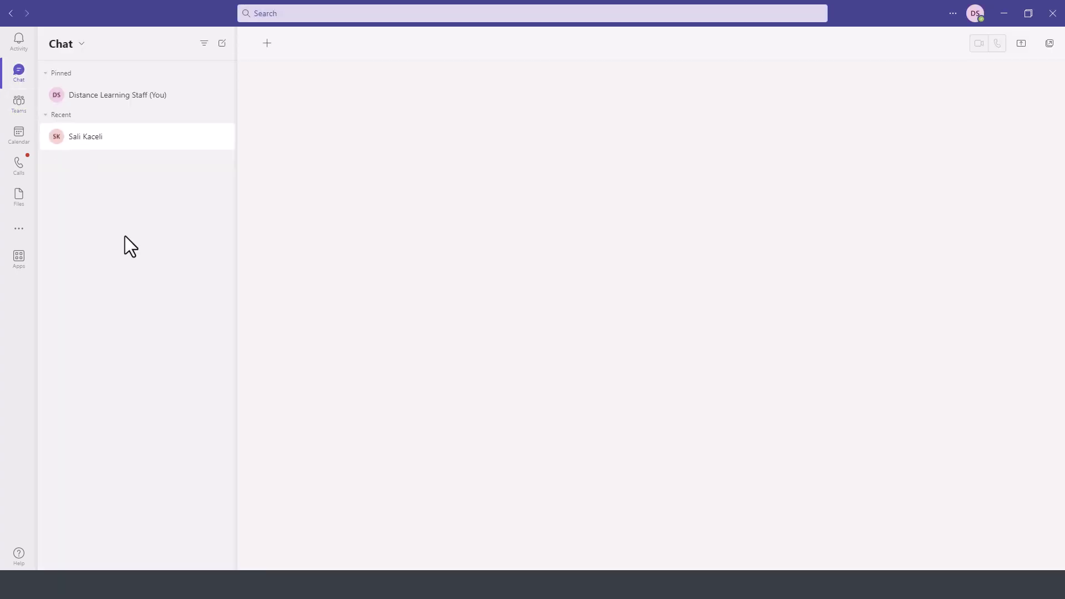
{"action": "left_click", "coordinate": [19, 103]}
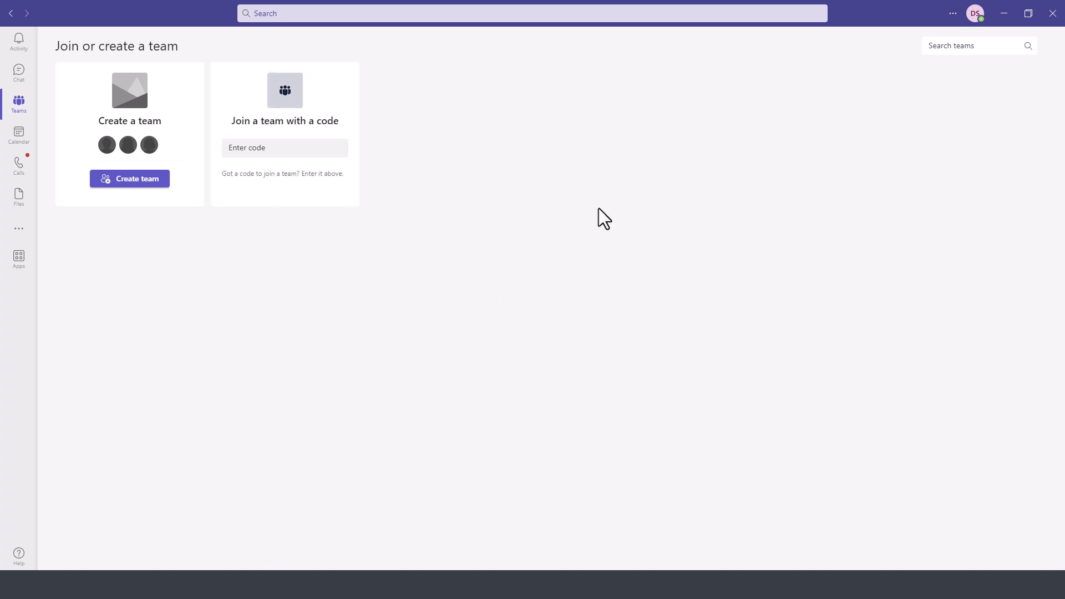
{"action": "left_click", "coordinate": [968, 48]}
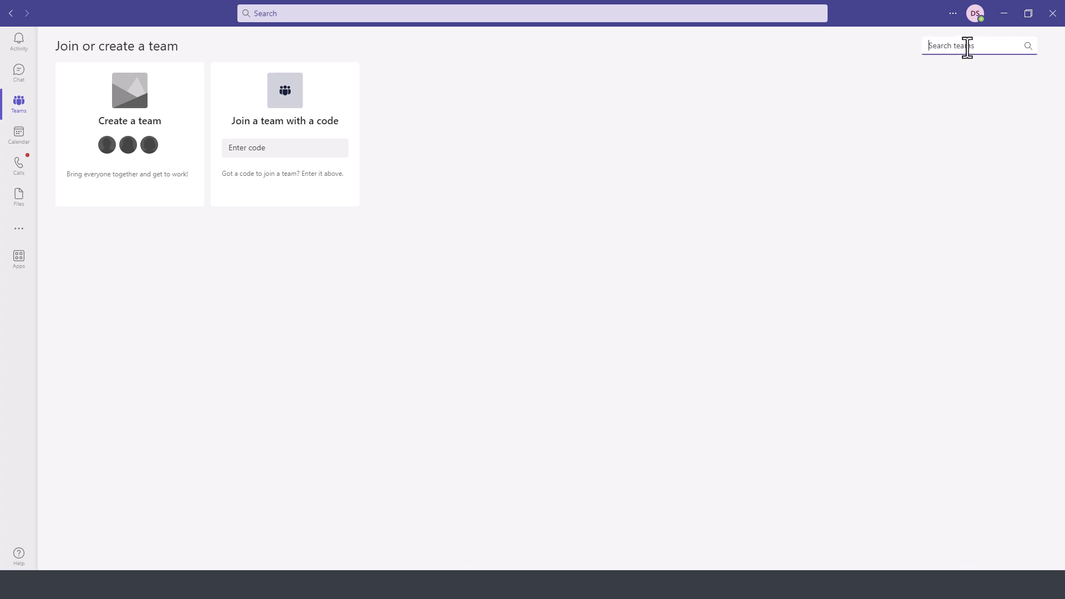
- Create a private team 'Distance Education' described as 'Distance Education course development team.'
{"action": "mouse_move", "coordinate": [123, 116]}
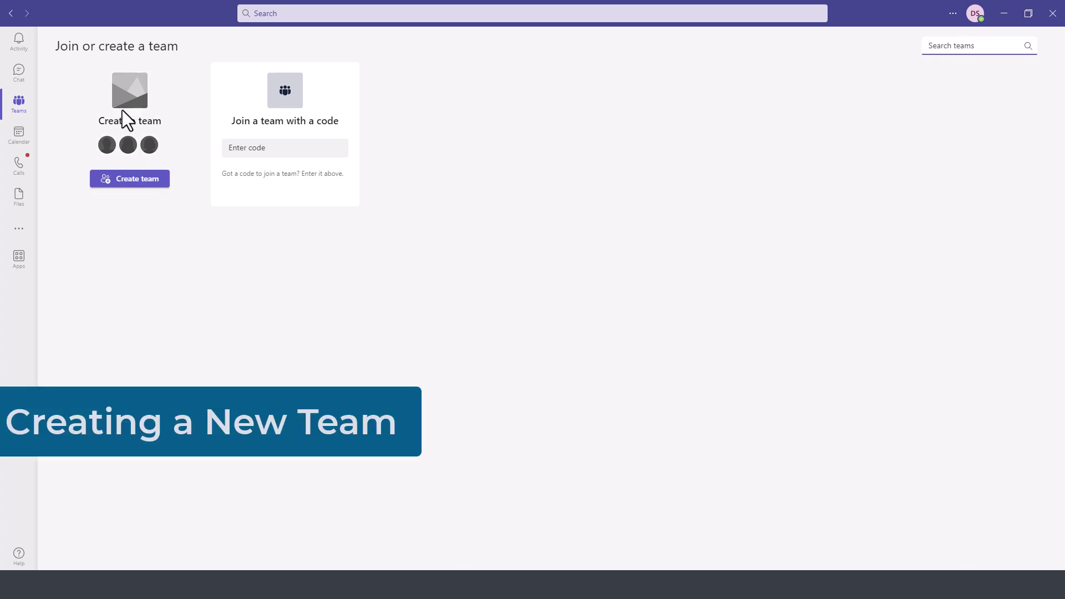
{"action": "left_click", "coordinate": [123, 186]}
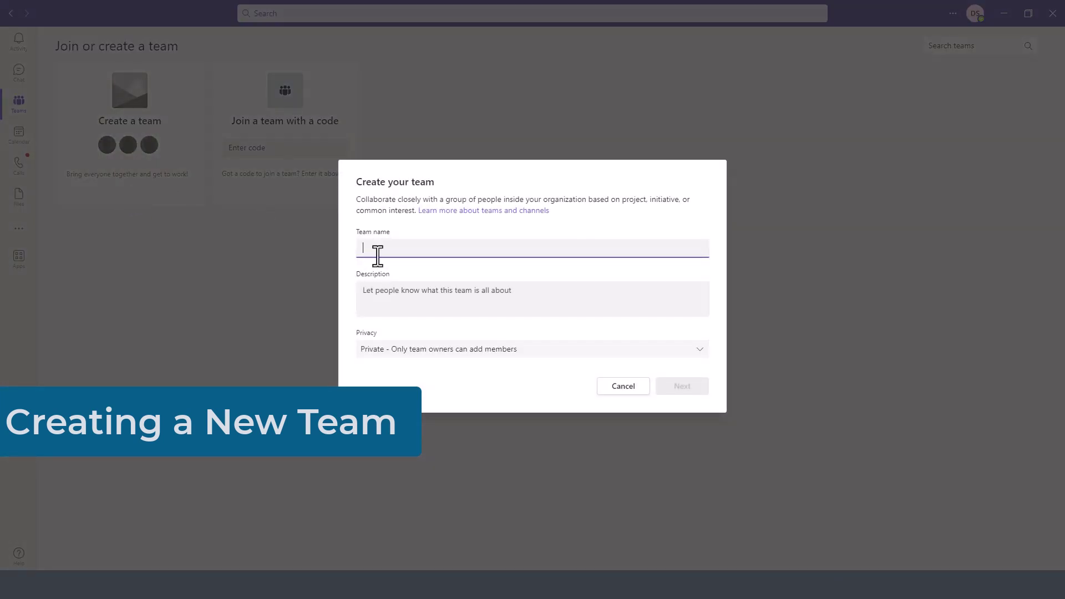
{"action": "type", "text": "Distance Education"}
{"action": "left_click", "coordinate": [424, 310]}
{"action": "type", "text": "Distance Education course development team."}
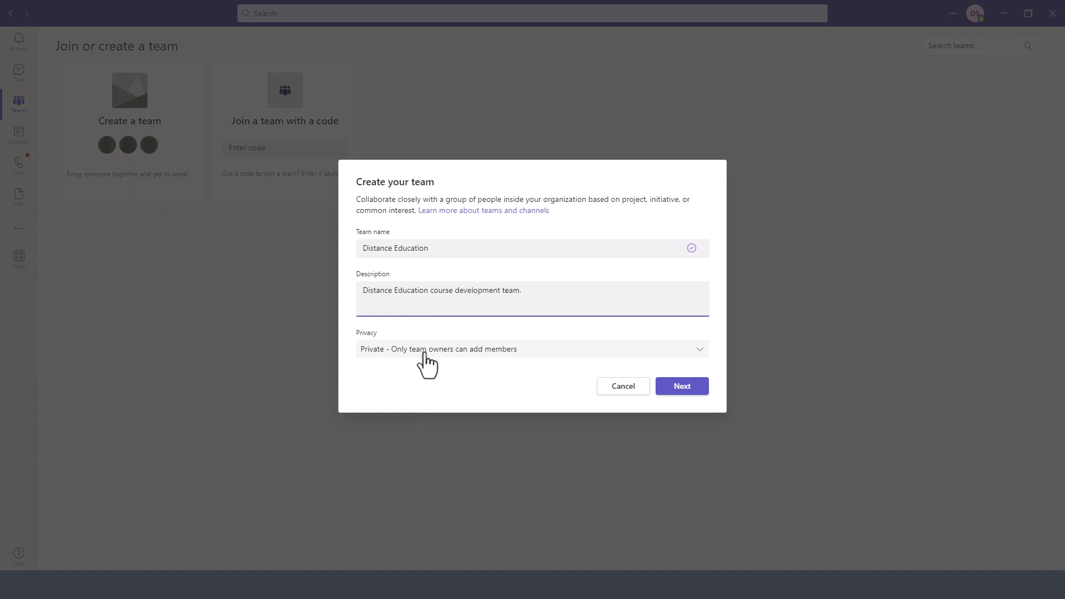
{"action": "left_click", "coordinate": [425, 355]}
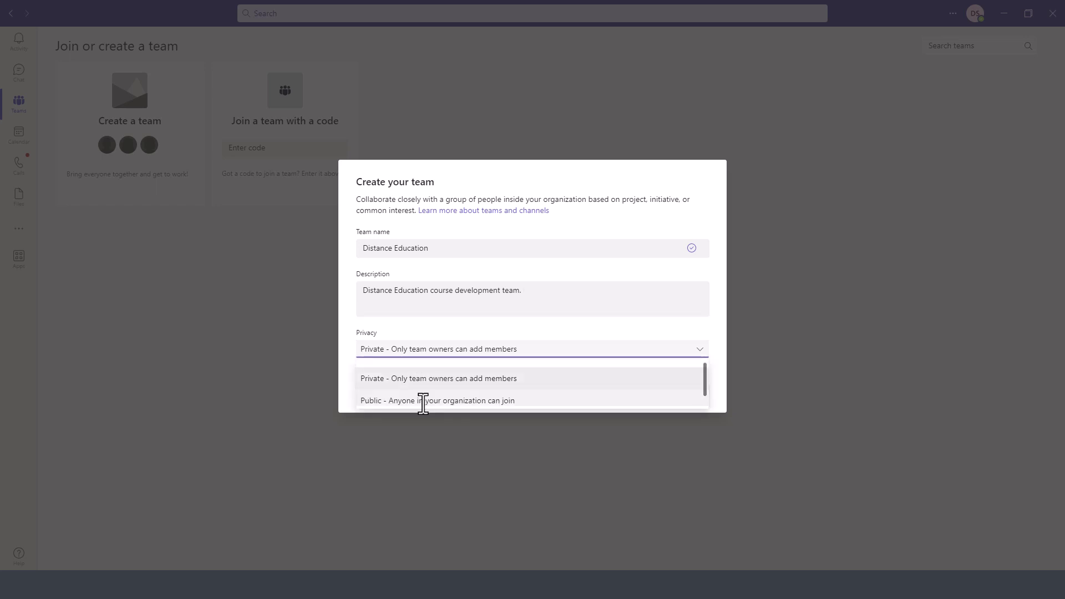
{"action": "scroll", "coordinate": [423, 403], "scroll_direction": "down", "scroll_amount": 1}
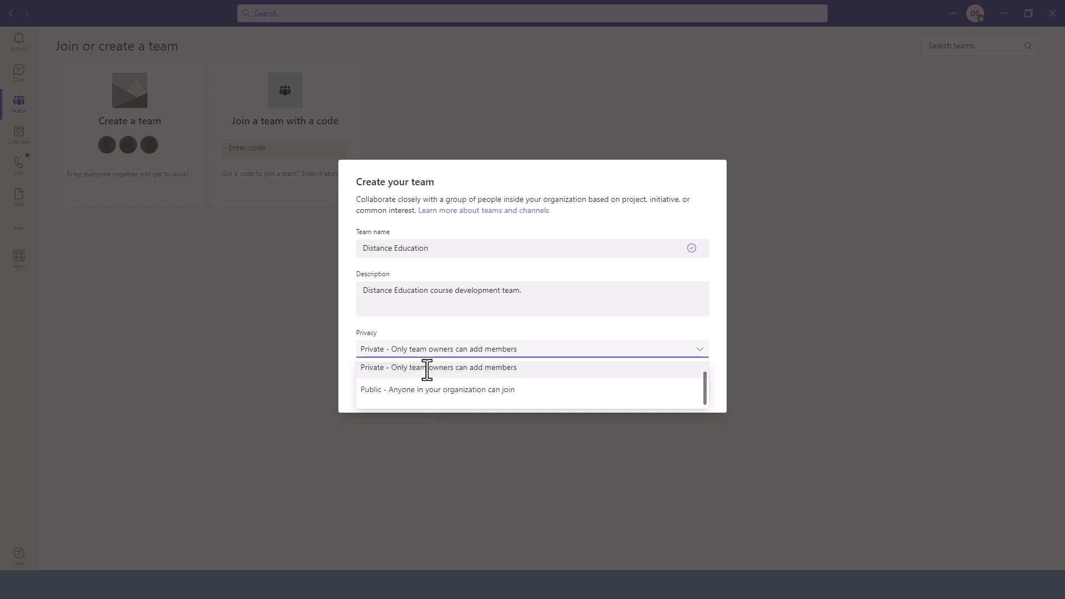
{"action": "left_click", "coordinate": [427, 370]}
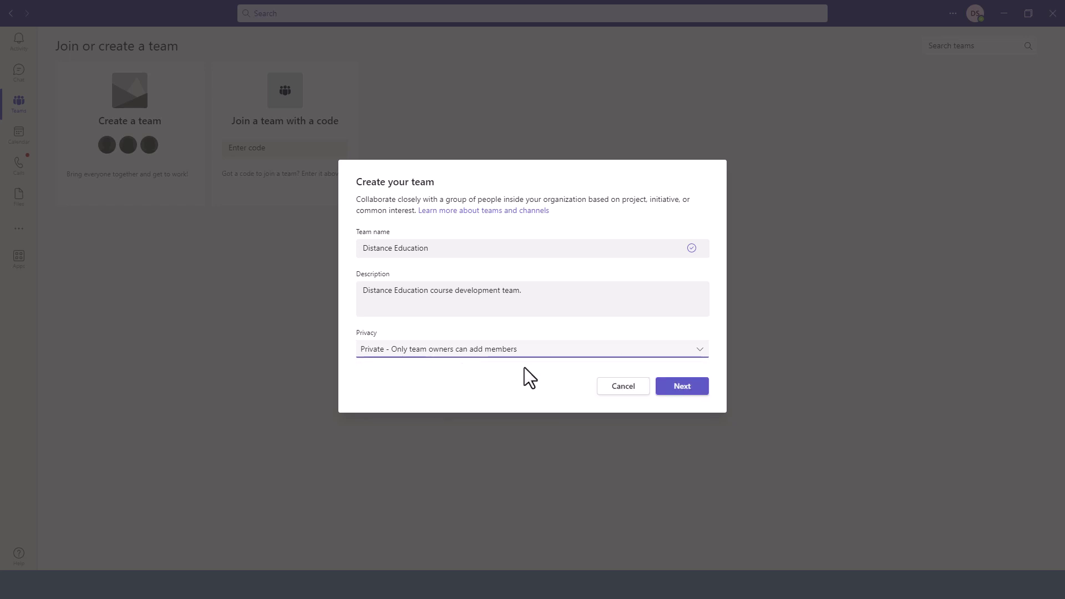
{"action": "left_click", "coordinate": [687, 393]}
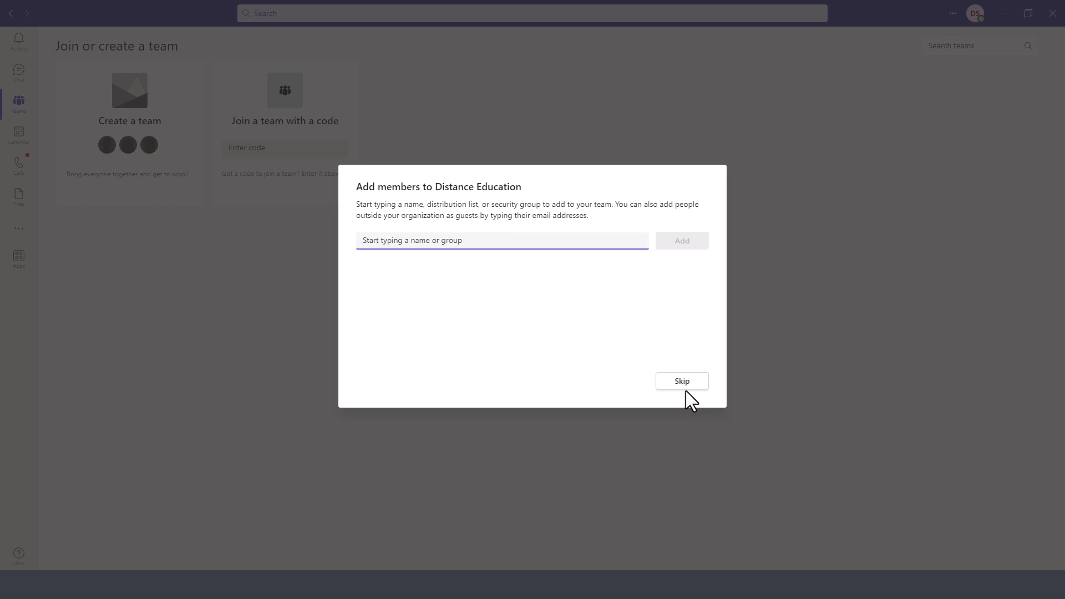
- Add Online Instructor and Distance Learning Staff 2 to Distance Education, checking the instructor's role
{"action": "type", "text": "onlineinstructor"}
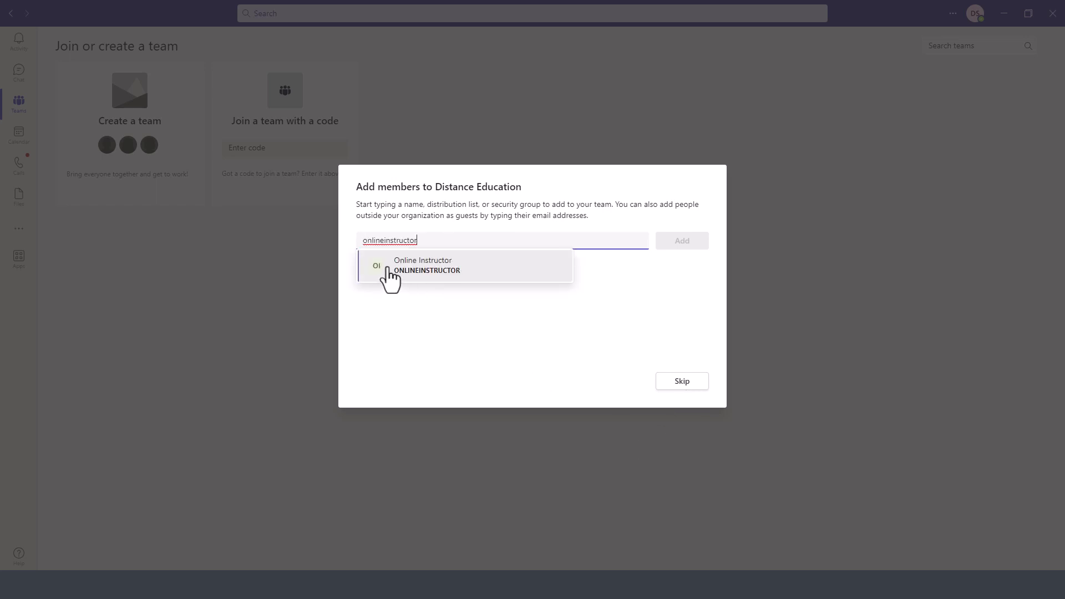
{"action": "left_click", "coordinate": [404, 277]}
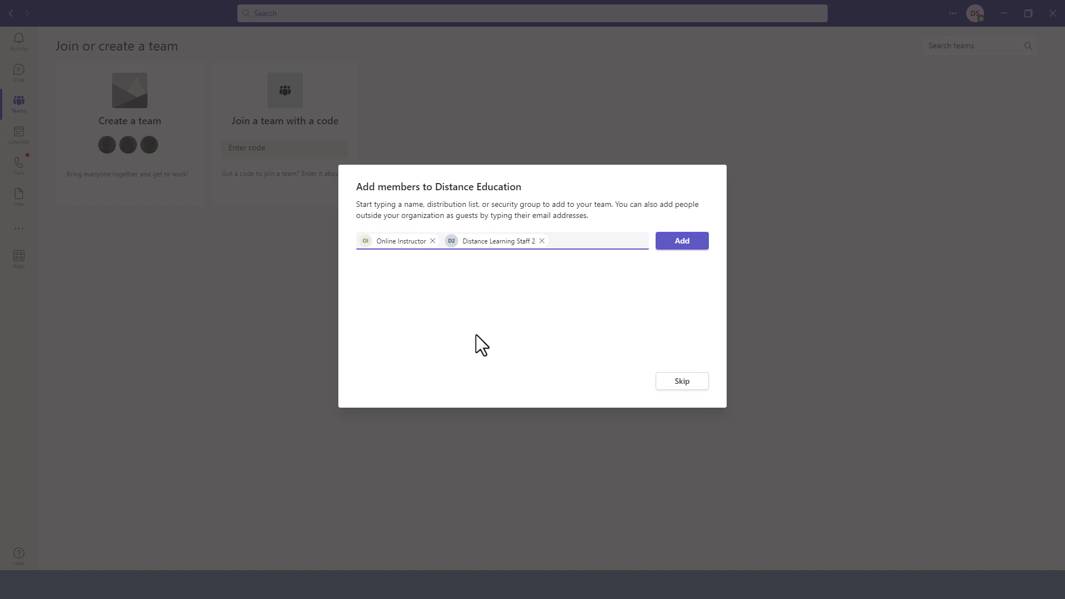
{"action": "left_click", "coordinate": [688, 257]}
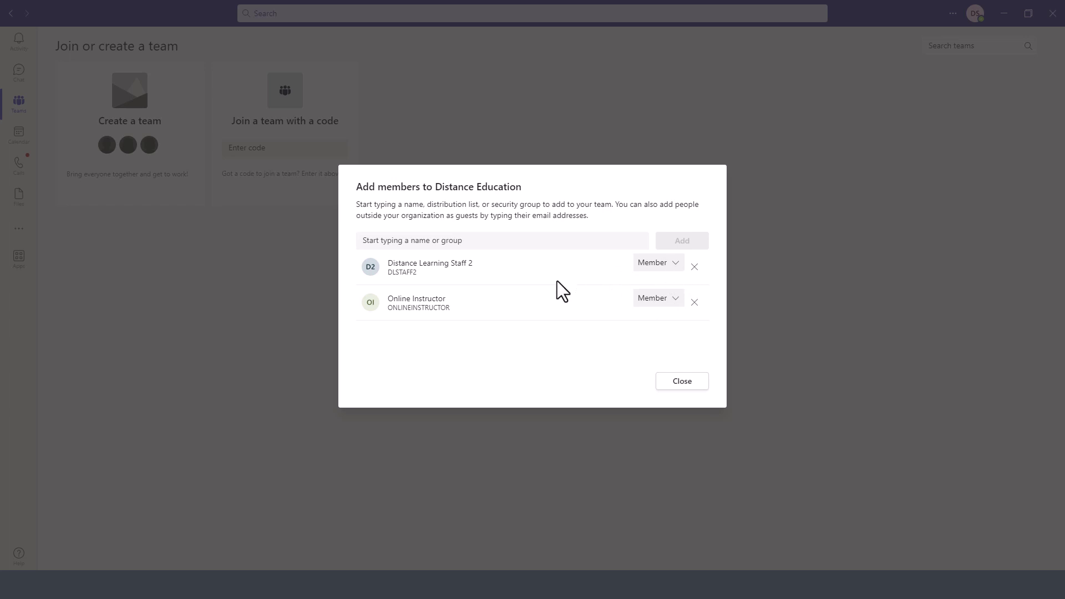
{"action": "left_click", "coordinate": [662, 300]}
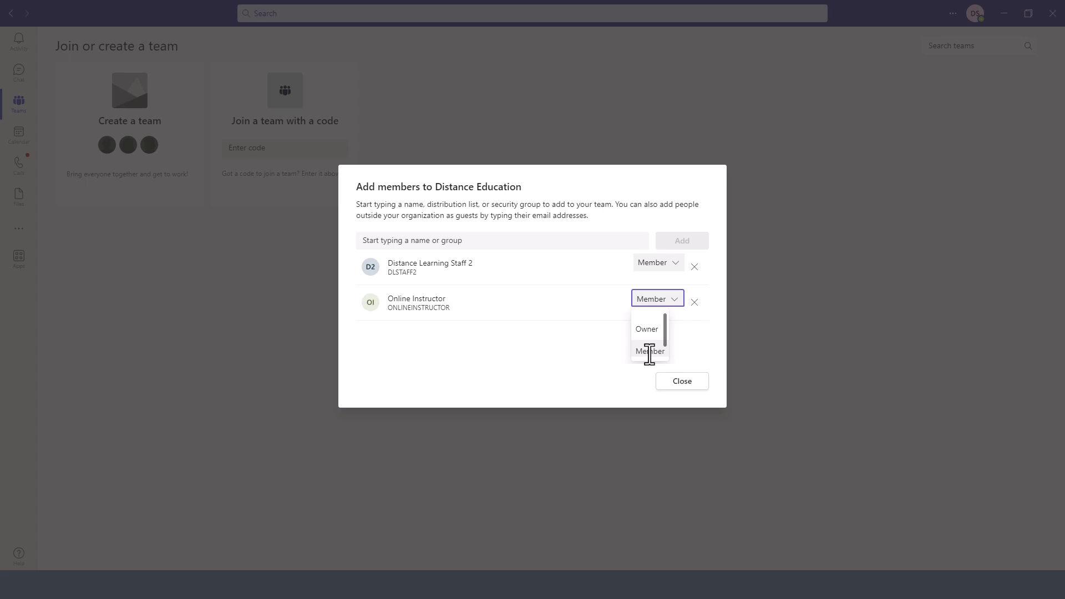
{"action": "left_click", "coordinate": [680, 383]}
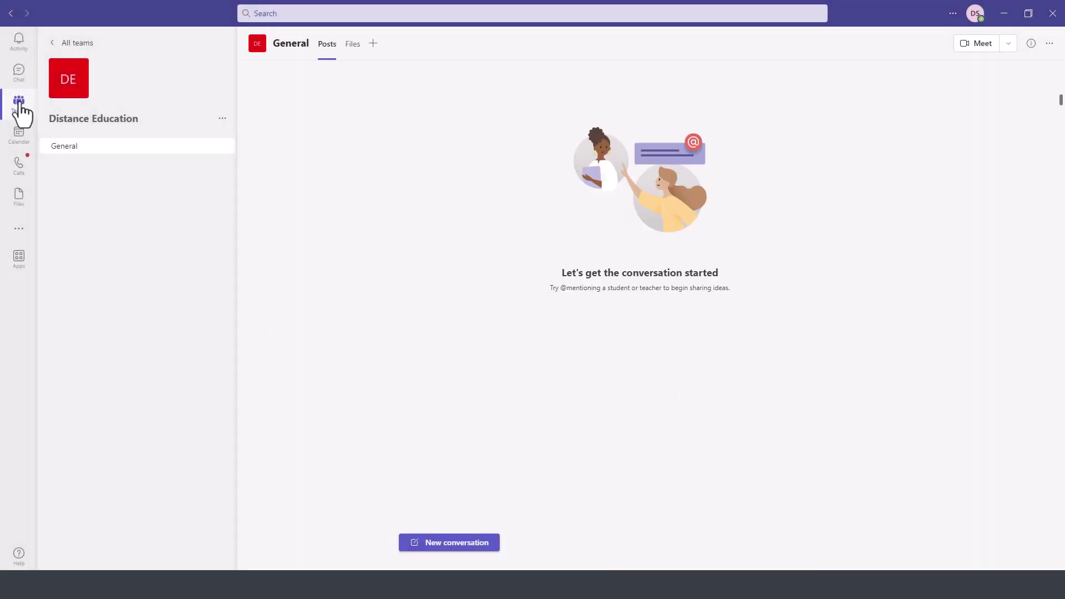
{"action": "left_click", "coordinate": [18, 106]}
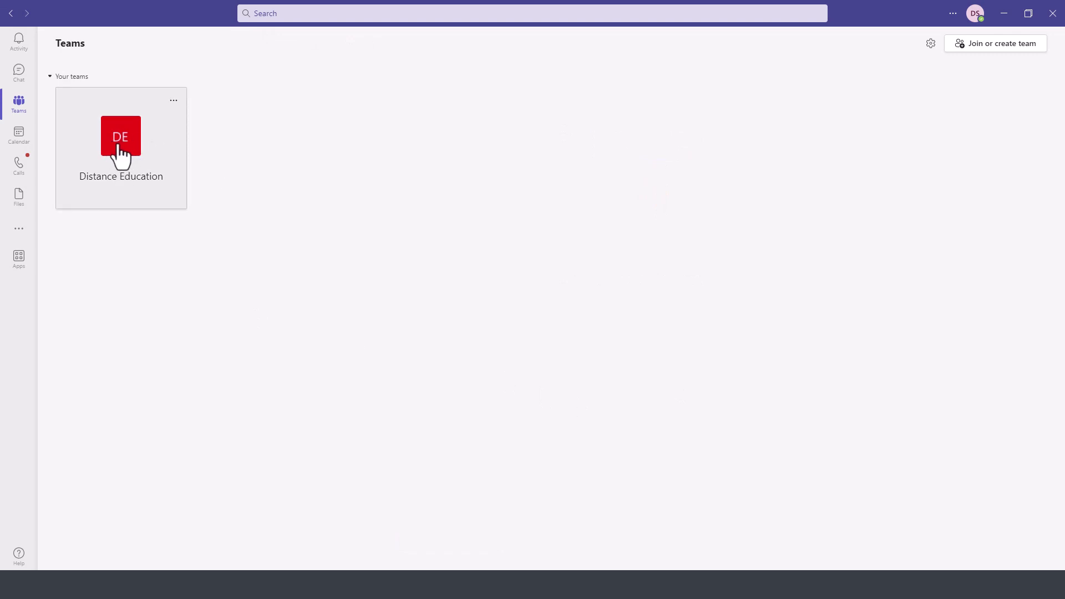
{"action": "left_click", "coordinate": [122, 147]}
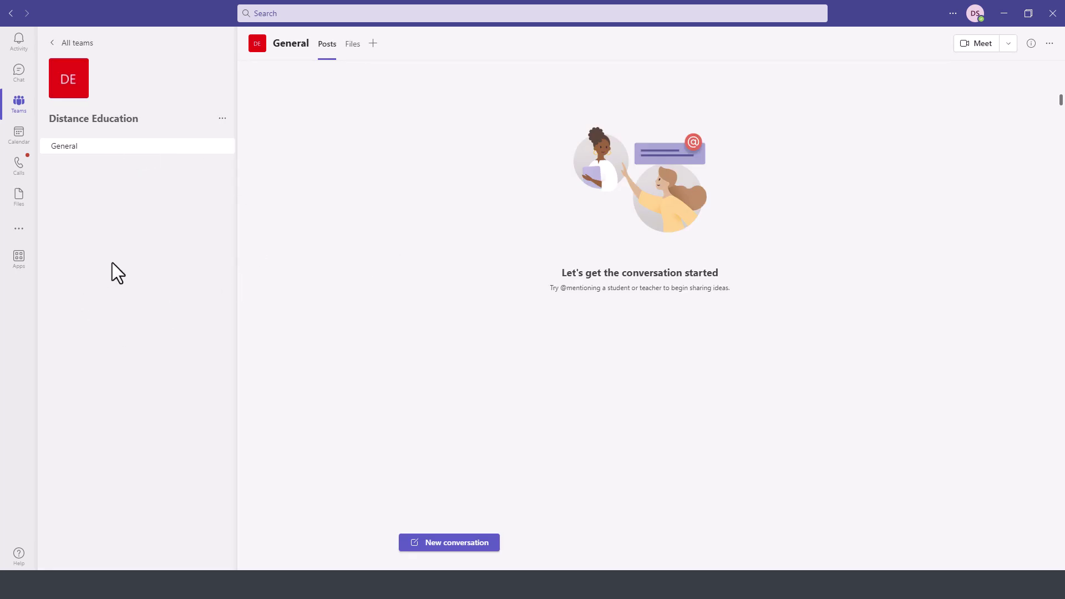
{"action": "mouse_move", "coordinate": [74, 84]}
{"action": "left_click", "coordinate": [223, 118]}
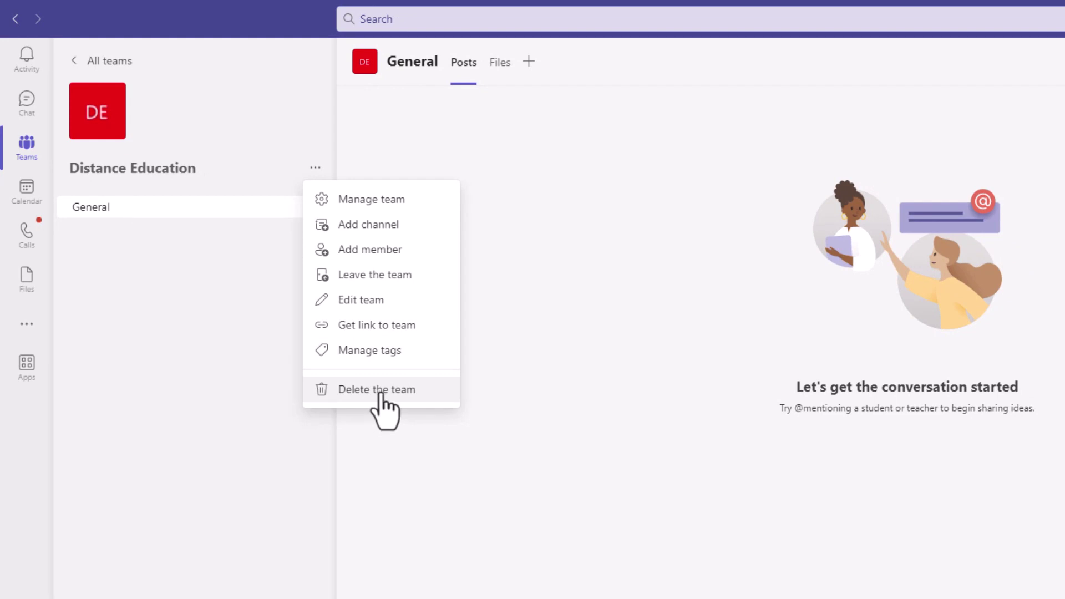
{"action": "left_click", "coordinate": [140, 215]}
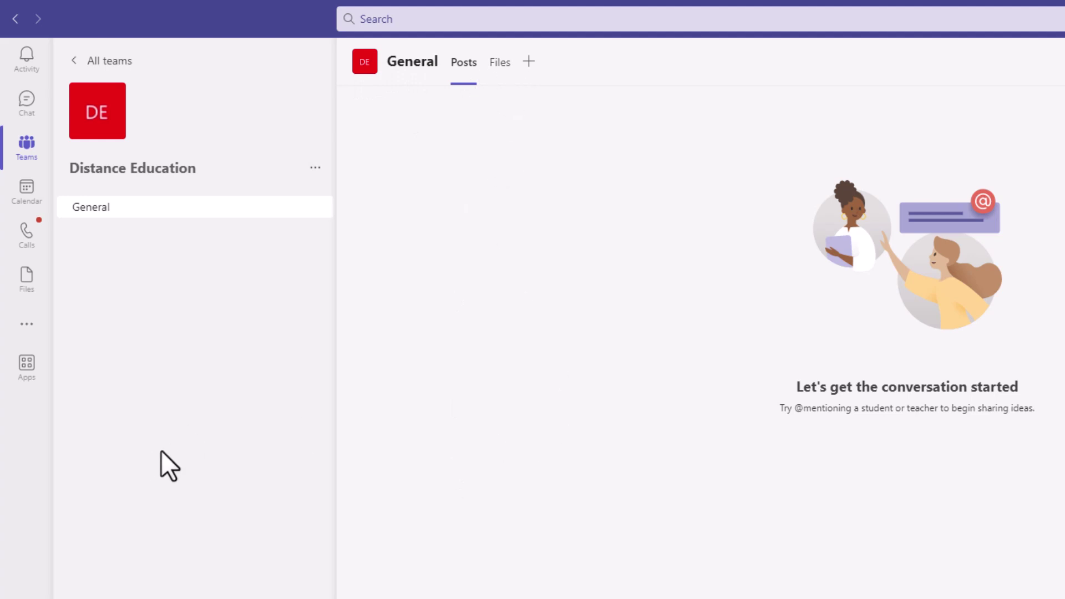
{"action": "left_click", "coordinate": [27, 145]}
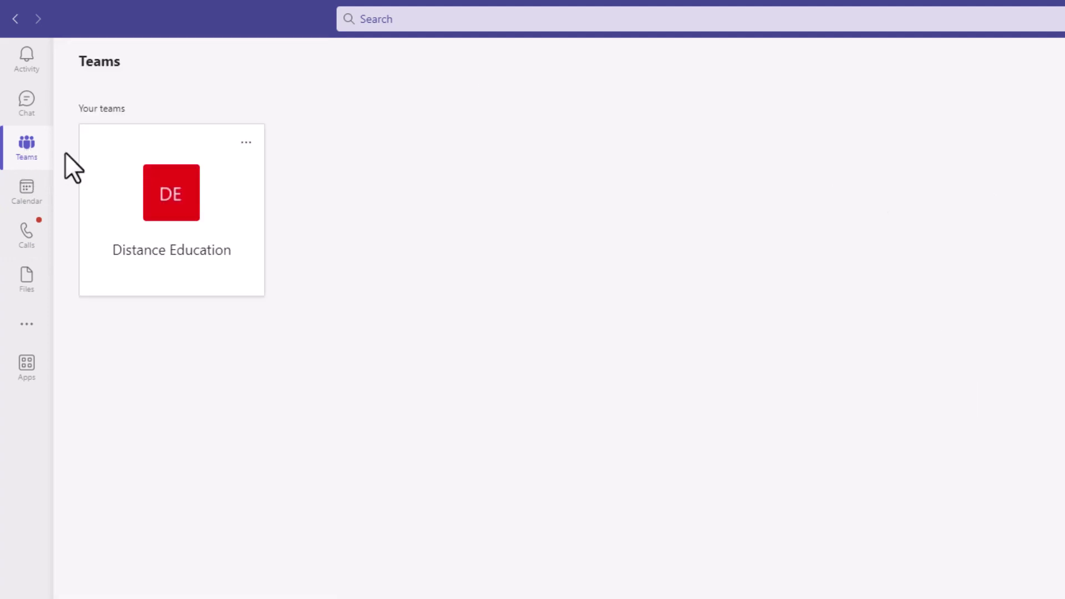
{"action": "left_click", "coordinate": [181, 217]}
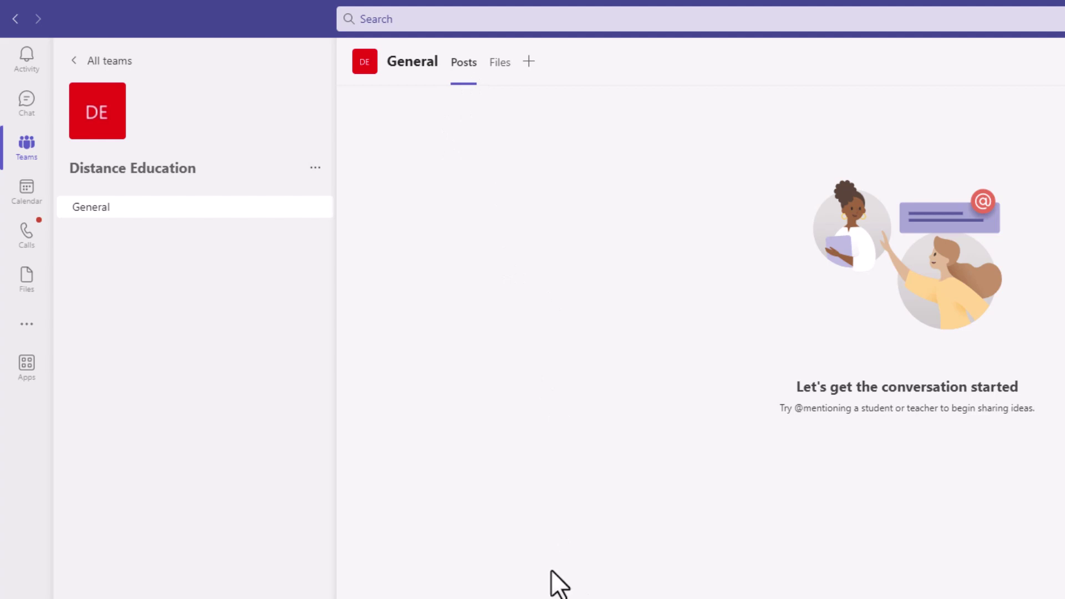
- Add a Tasks by Planner and To Do tab with a new plan named Tasks to General
{"action": "left_click", "coordinate": [499, 65]}
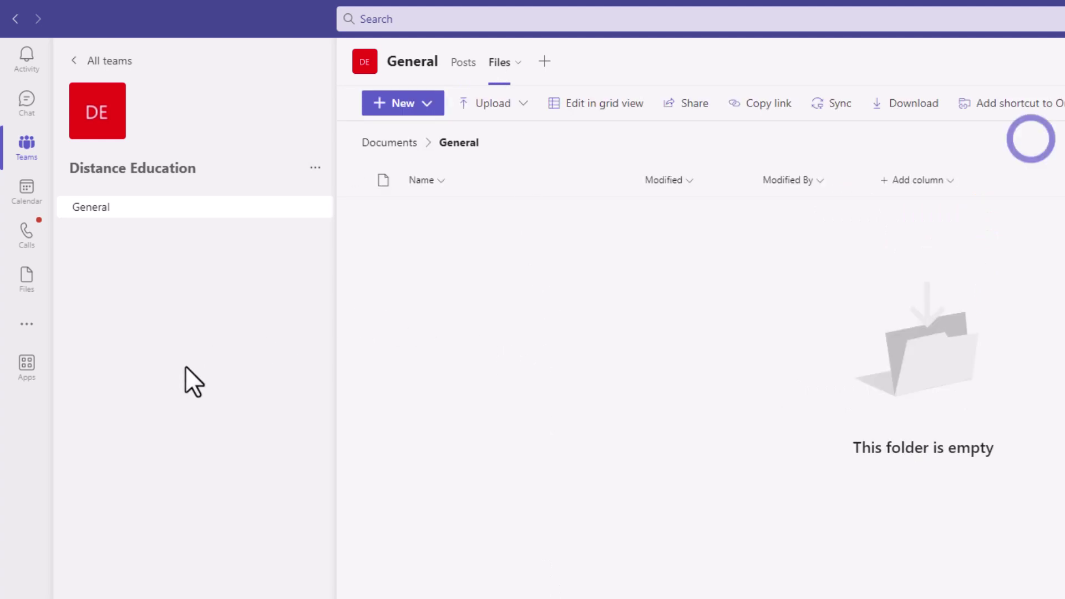
{"action": "left_click", "coordinate": [544, 62]}
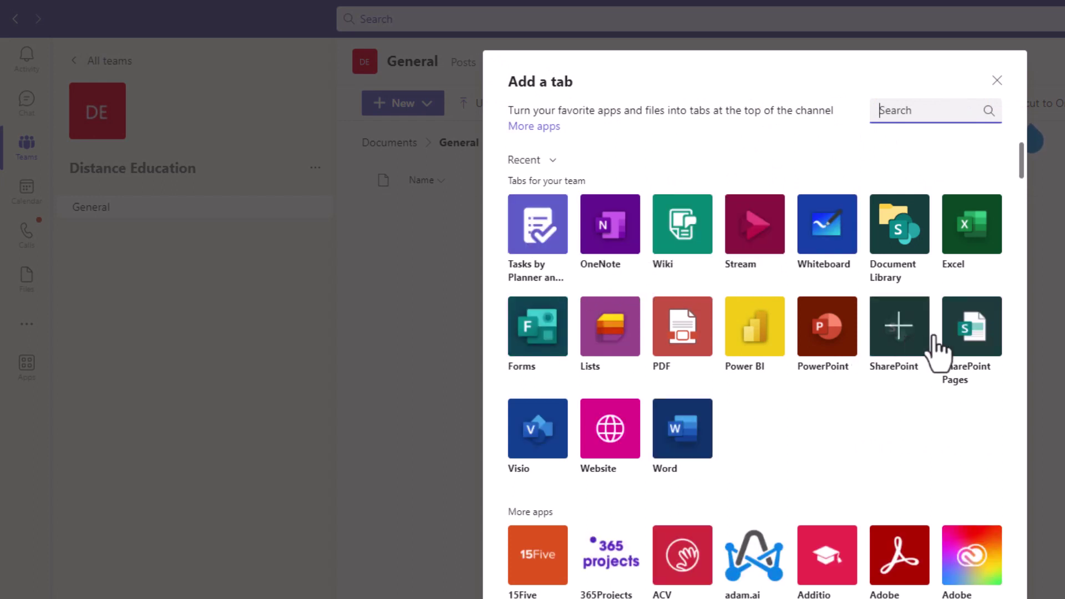
{"action": "scroll", "coordinate": [760, 438], "scroll_direction": "down", "scroll_amount": 4}
{"action": "scroll", "coordinate": [758, 466], "scroll_direction": "down", "scroll_amount": 13}
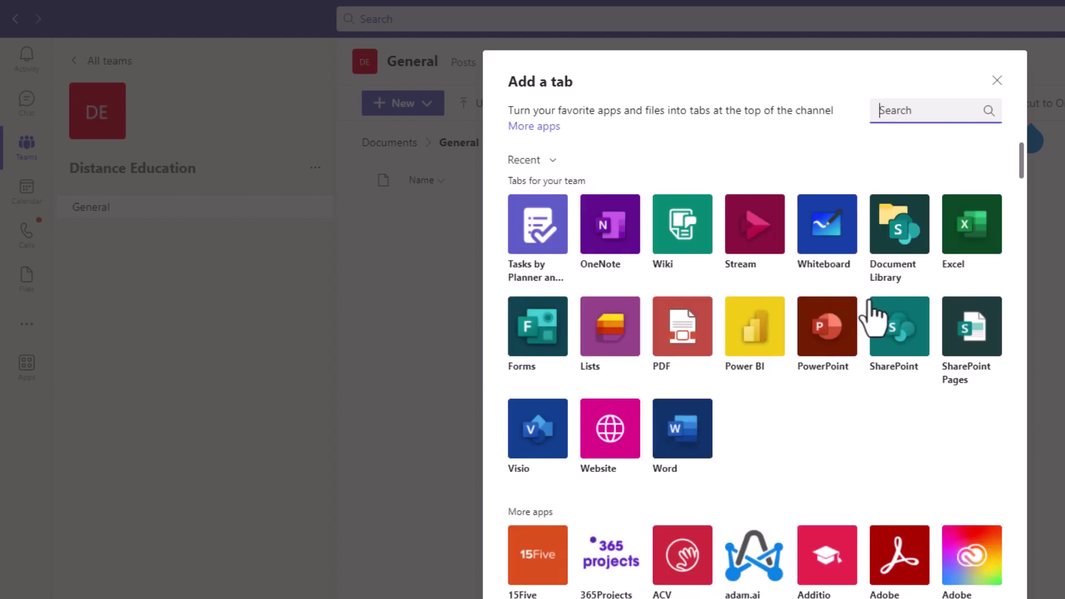
{"action": "left_click", "coordinate": [537, 227]}
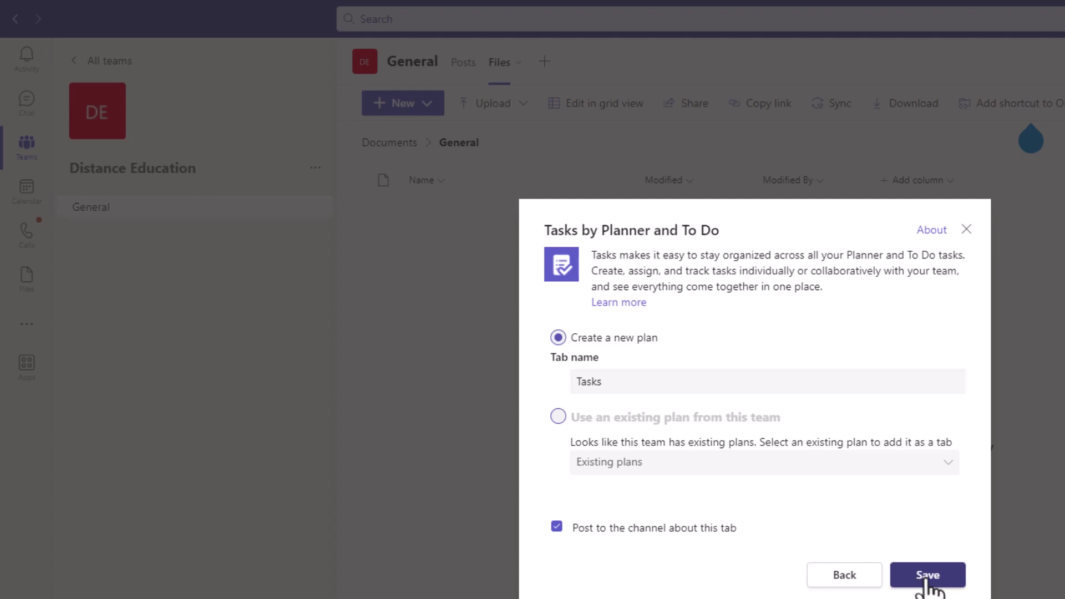
{"action": "left_click", "coordinate": [932, 582]}
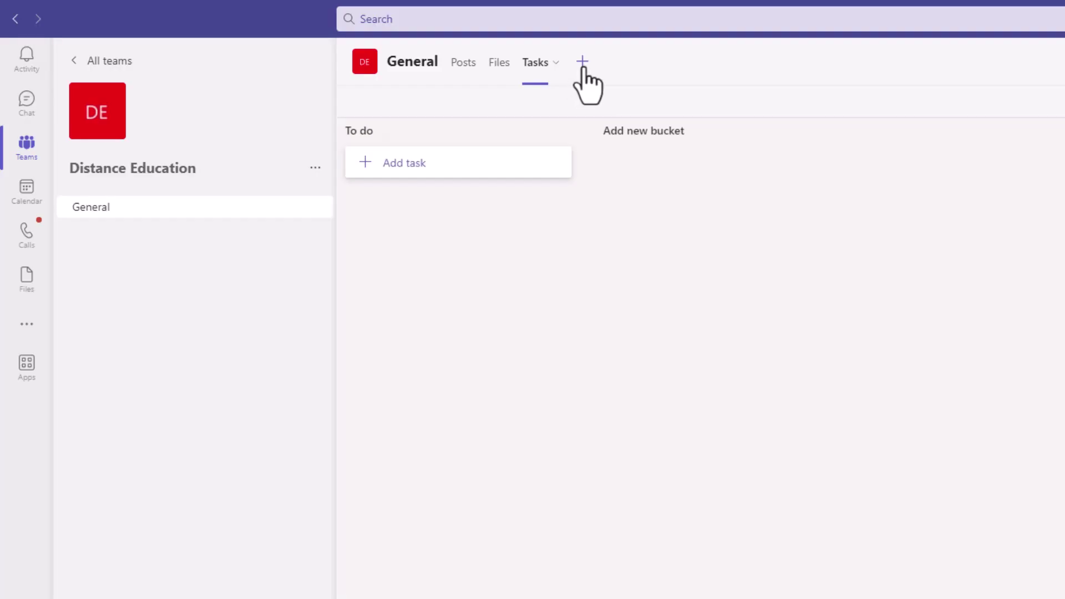
{"action": "left_click", "coordinate": [482, 66]}
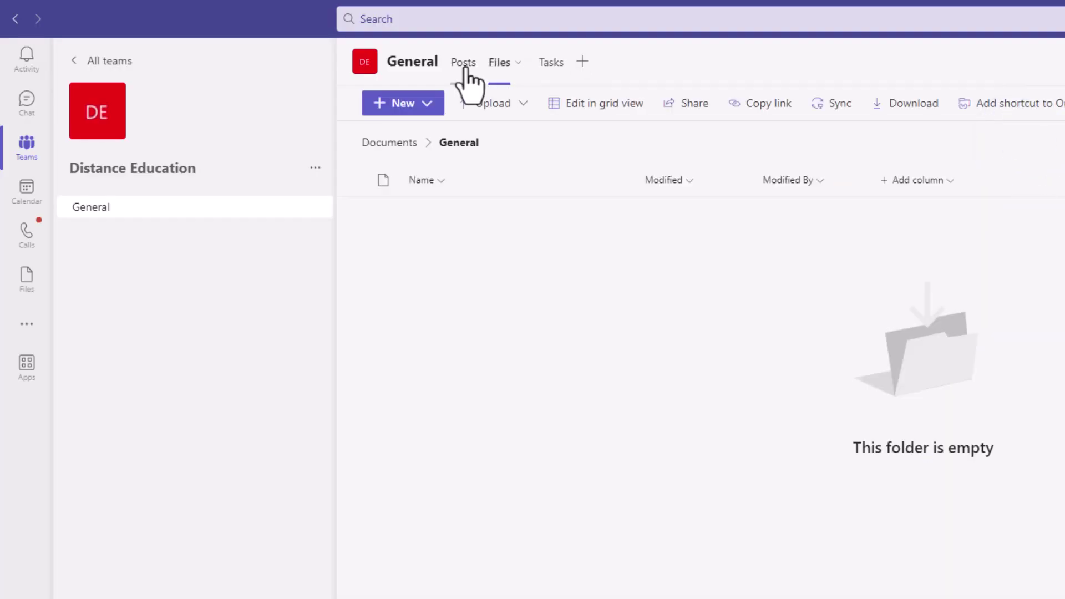
- Show General's posts with the Tasks tab announcement and open a new conversation draft
{"action": "left_click", "coordinate": [464, 66]}
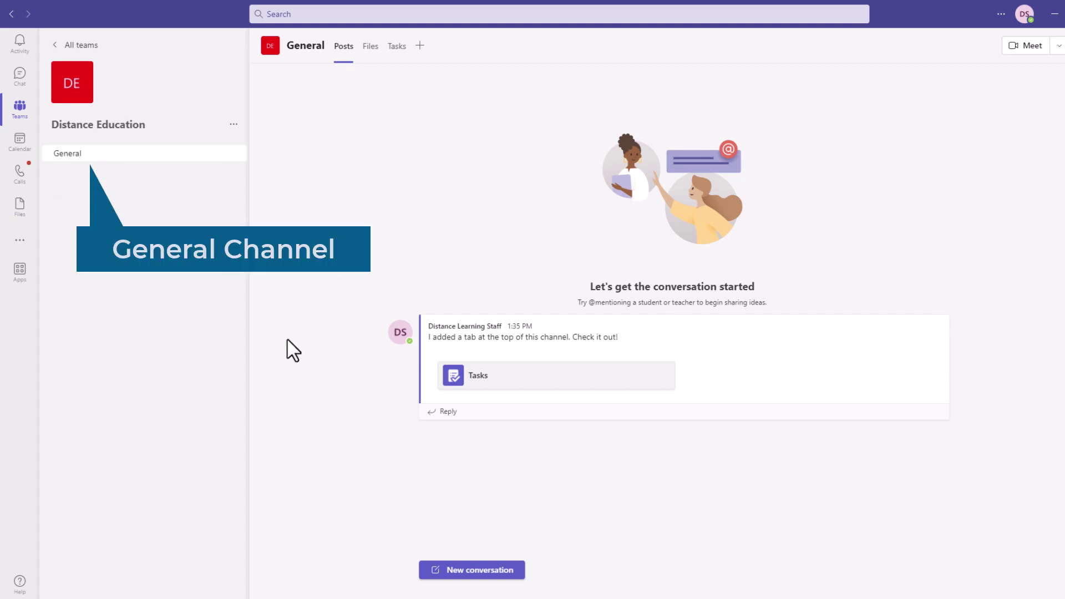
{"action": "left_click", "coordinate": [463, 570]}
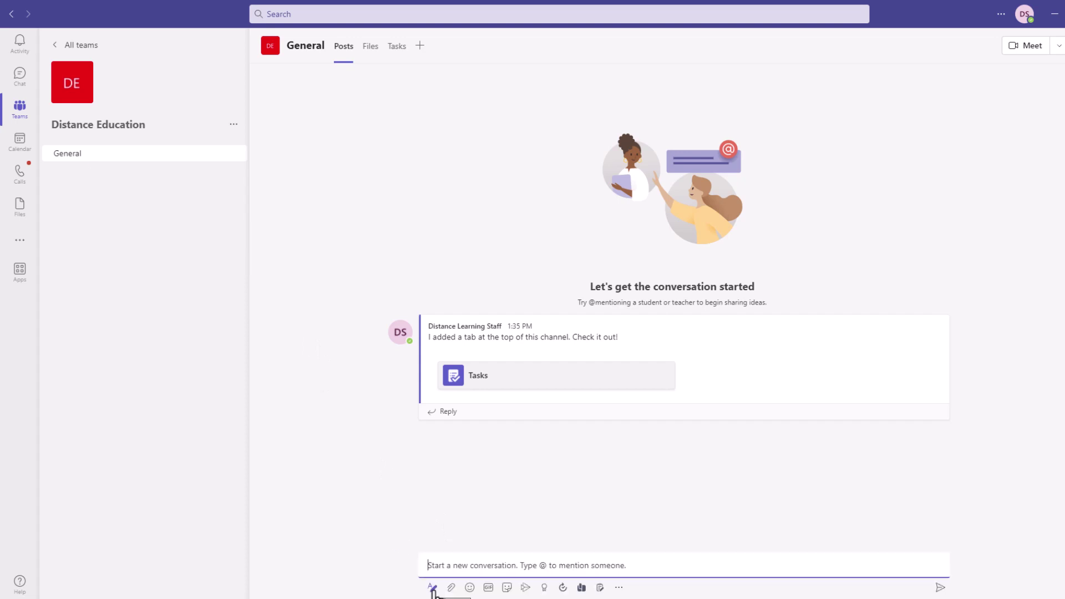
- Post 'What should we include in the Distance Education Handbook?' as a new General conversation
{"action": "left_click", "coordinate": [344, 47]}
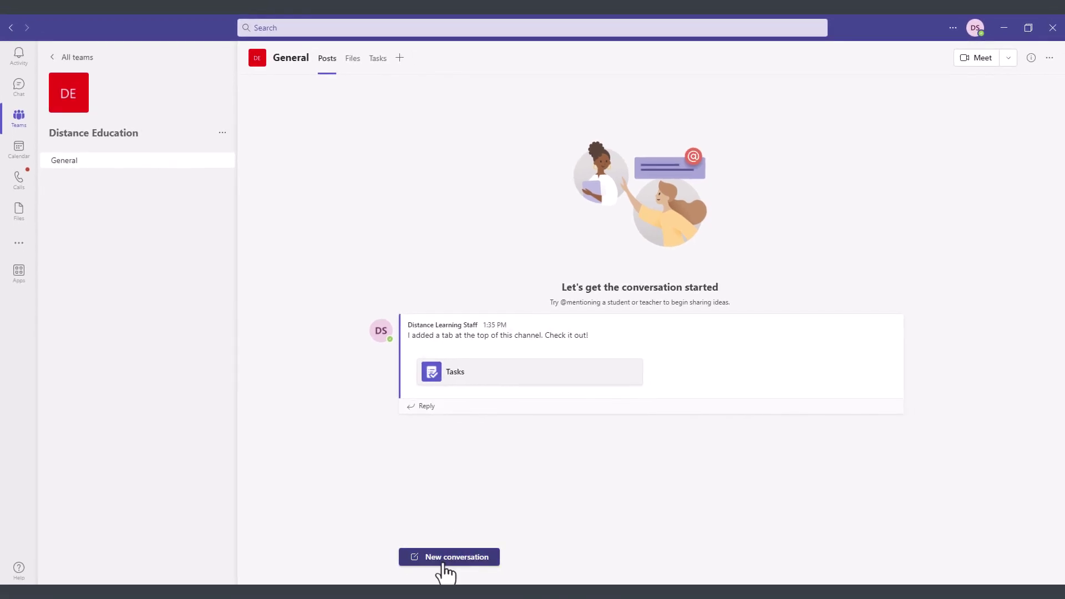
{"action": "left_click", "coordinate": [445, 565]}
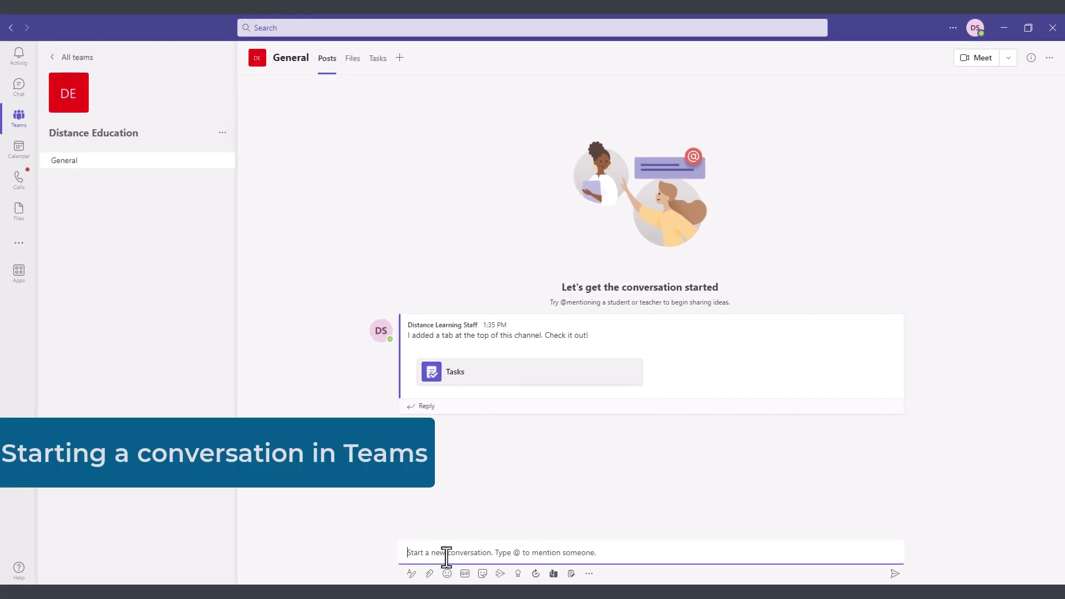
{"action": "type", "text": "What should we include in the Distance Education Handbook?"}
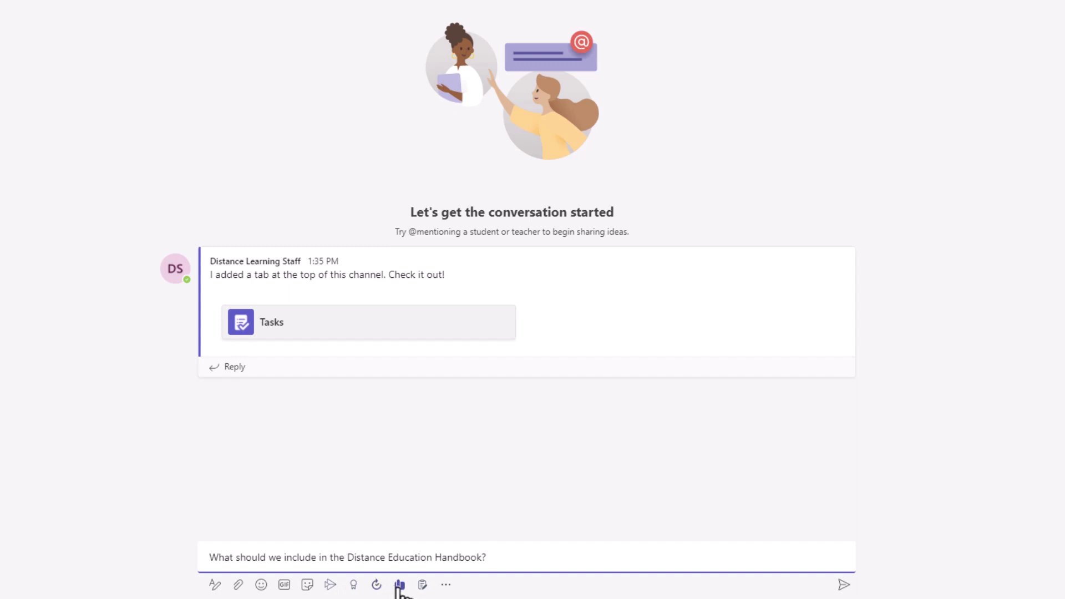
{"action": "left_click", "coordinate": [446, 586]}
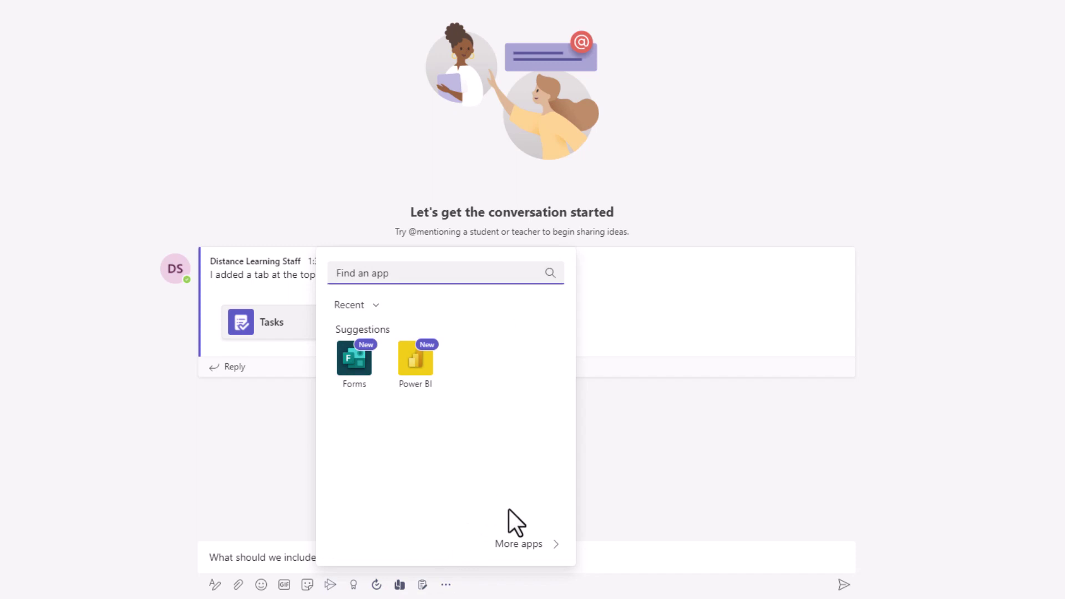
{"action": "left_click", "coordinate": [272, 559]}
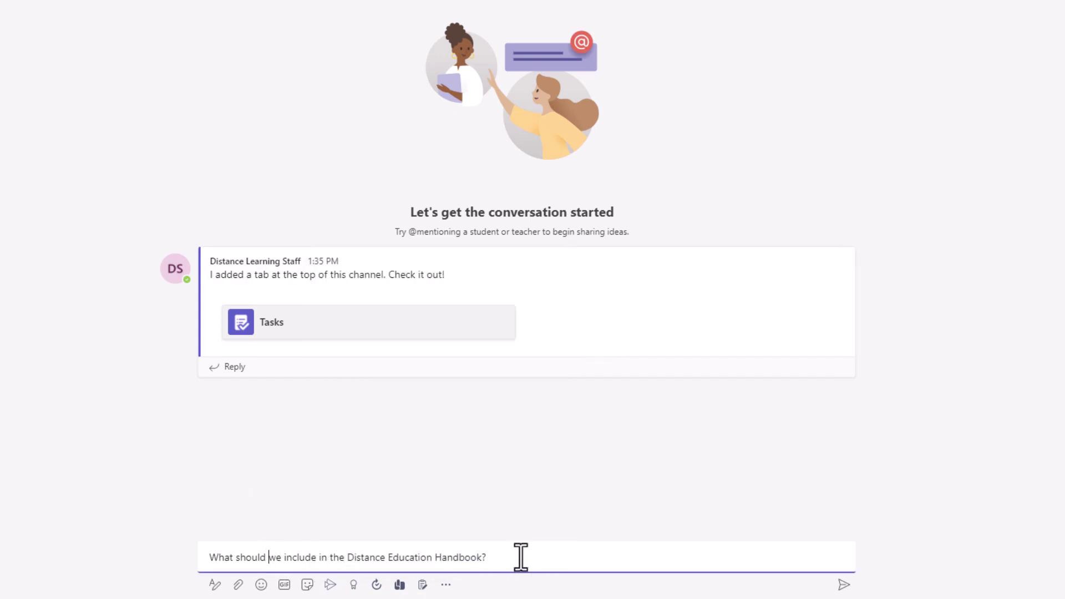
{"action": "left_click", "coordinate": [844, 586]}
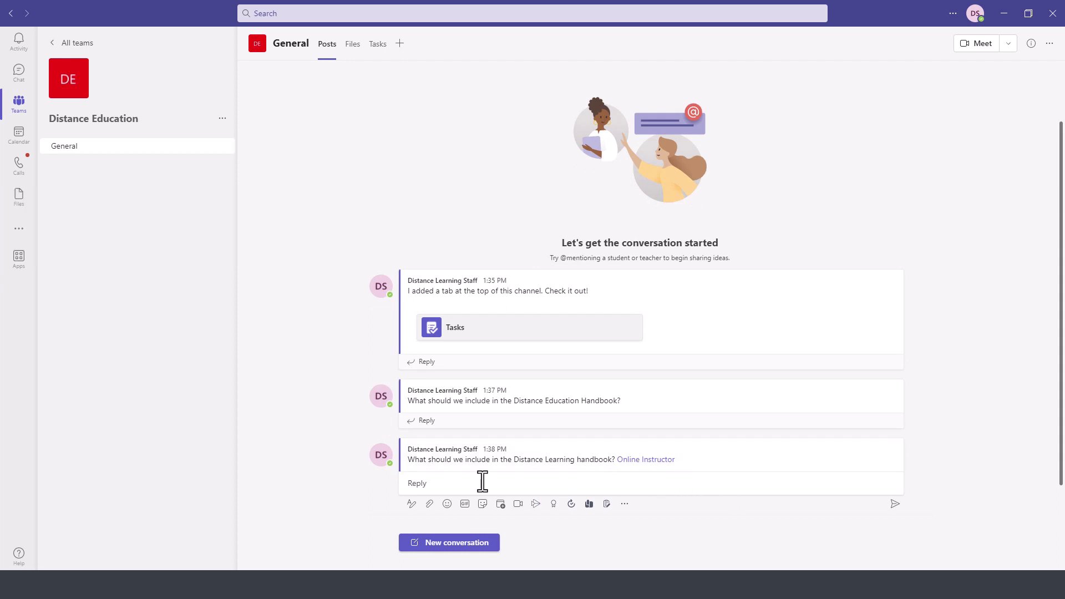
{"action": "mouse_move", "coordinate": [712, 467]}
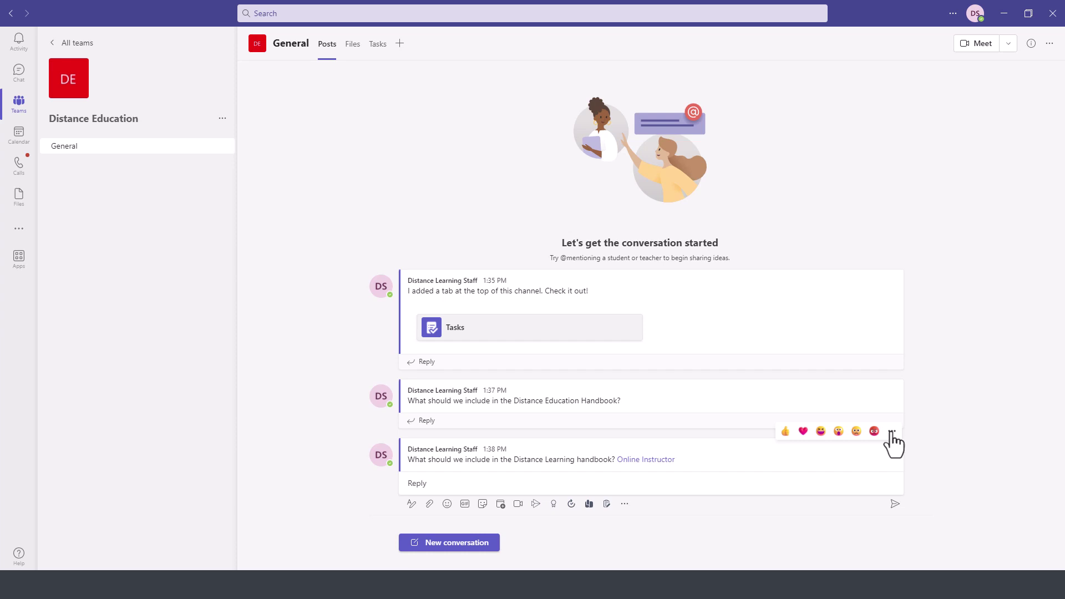
- Edit the 1:38 PM post to add 'Any thoughts' before the Online Instructor mention
{"action": "left_click", "coordinate": [892, 432]}
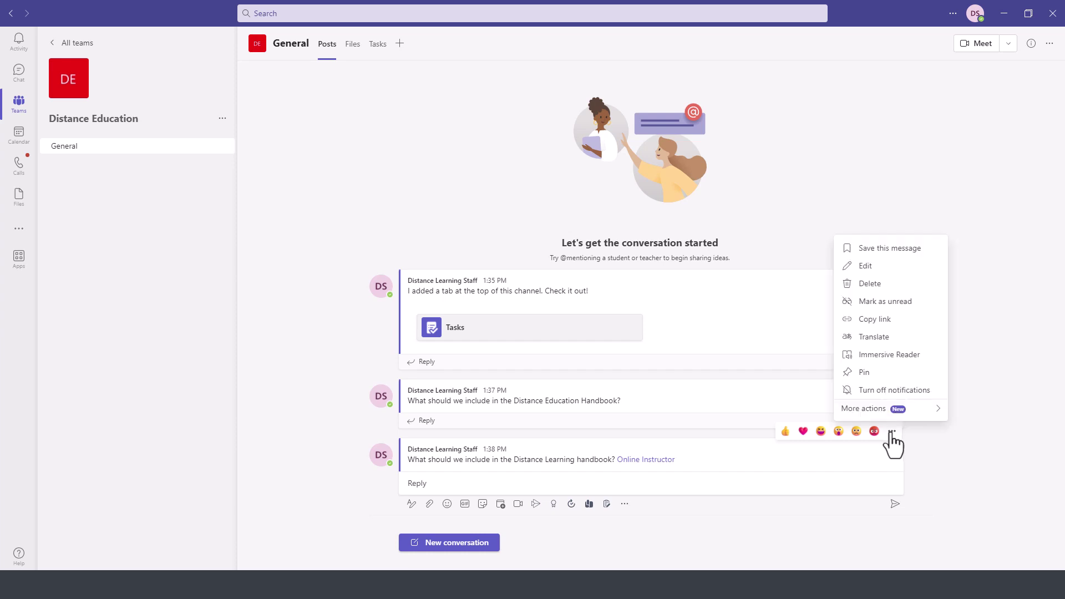
{"action": "left_click", "coordinate": [785, 341]}
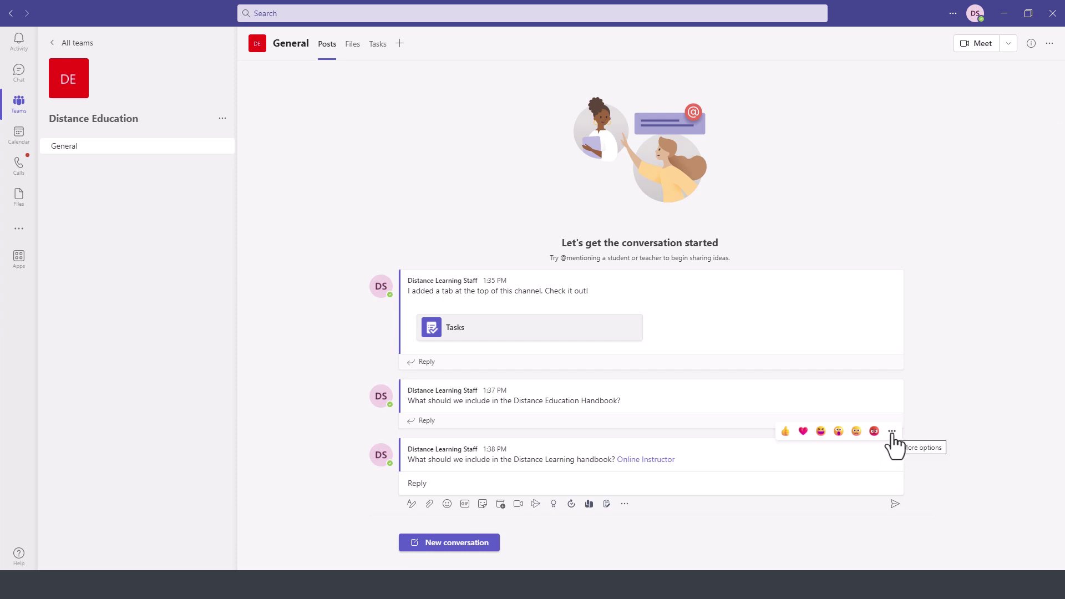
{"action": "left_click", "coordinate": [892, 432]}
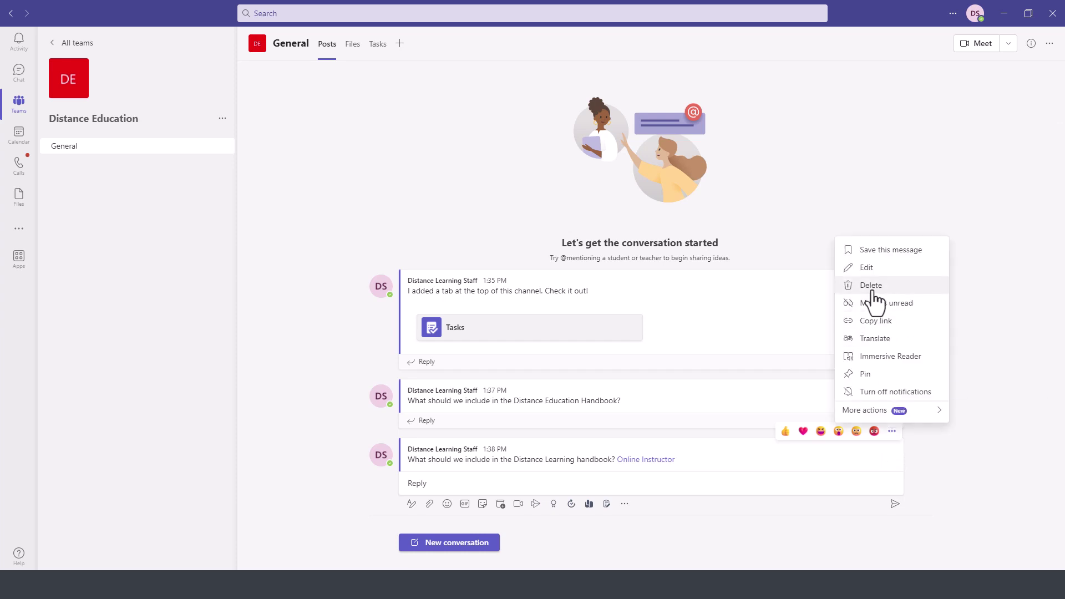
{"action": "left_click", "coordinate": [866, 268]}
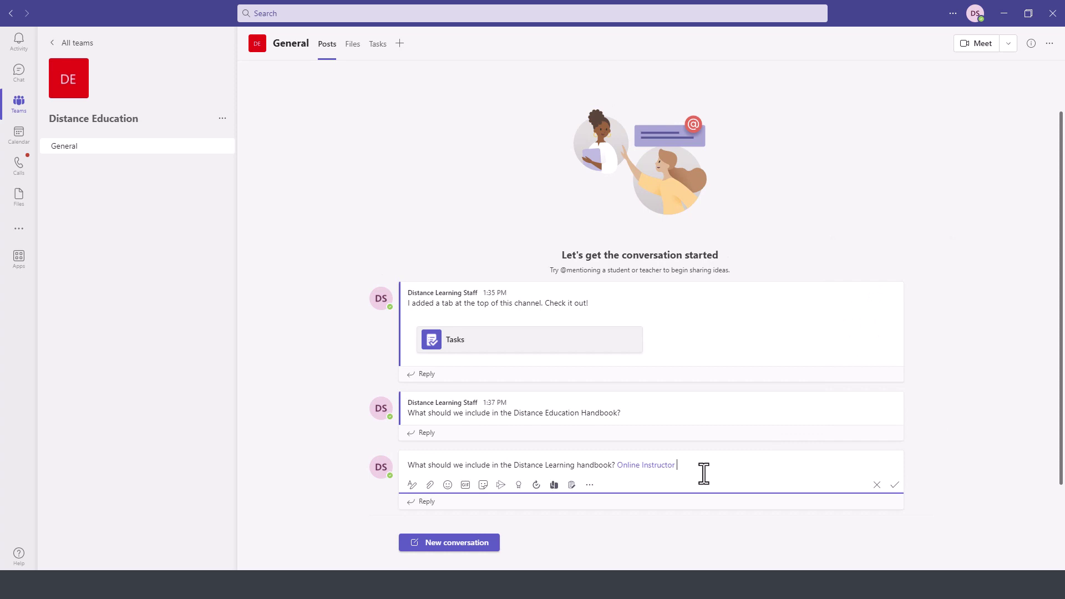
{"action": "type", "text": "@skacel@c"}
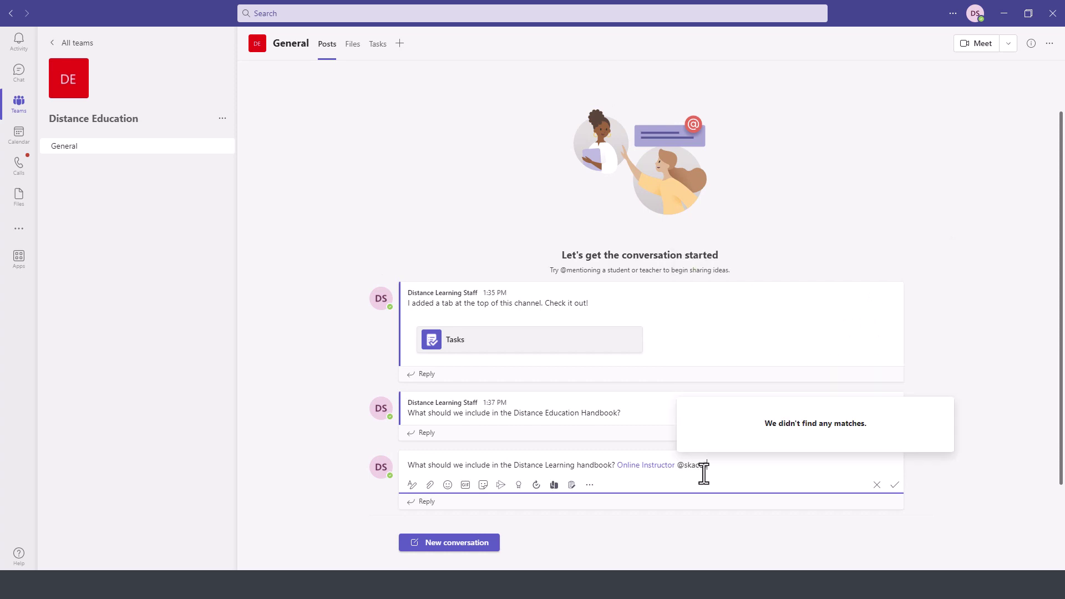
{"action": "key", "text": "BackSpace"}
{"action": "key", "text": "BackSpace"}
{"action": "key", "text": "BackSpace"}
{"action": "key", "text": "BackSpace"}
{"action": "key", "text": "BackSpace"}
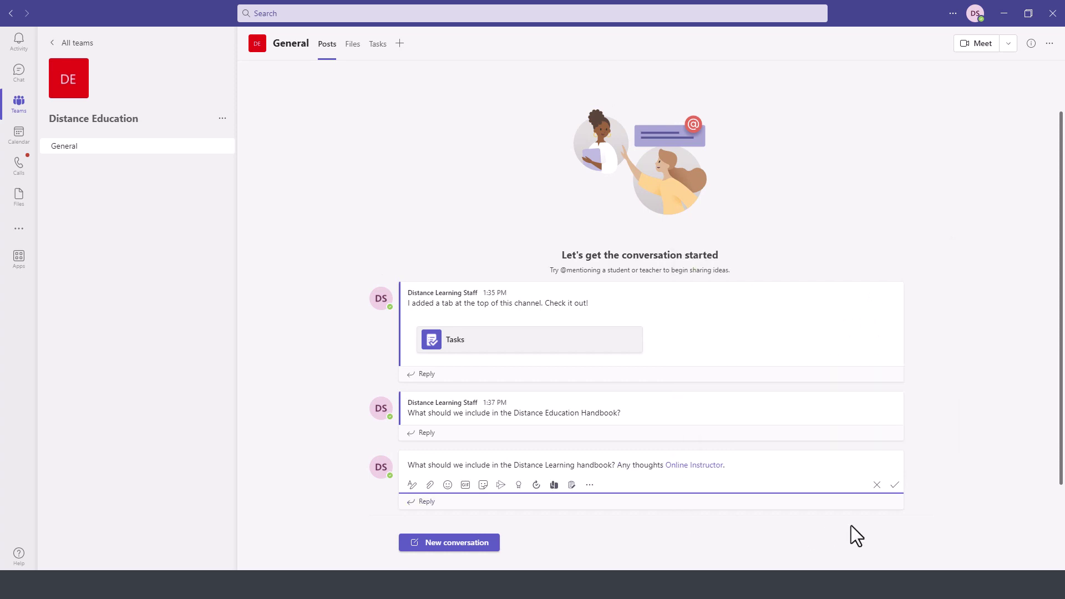
{"action": "left_click", "coordinate": [895, 486]}
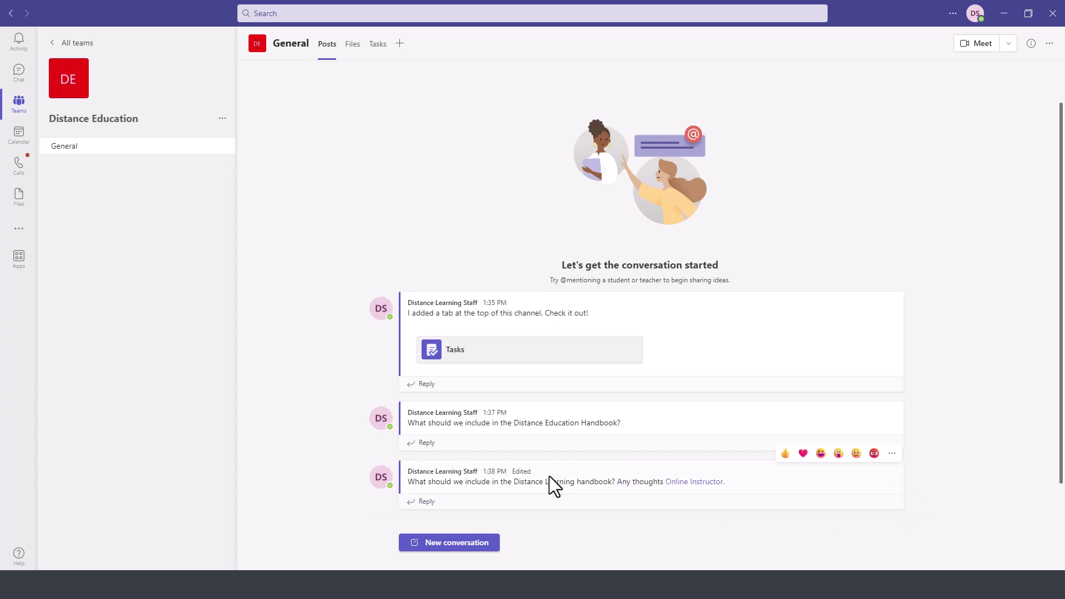
- Draft the post 'Here is the distance education handbook.' and bring up the attachment options
{"action": "left_click", "coordinate": [432, 539]}
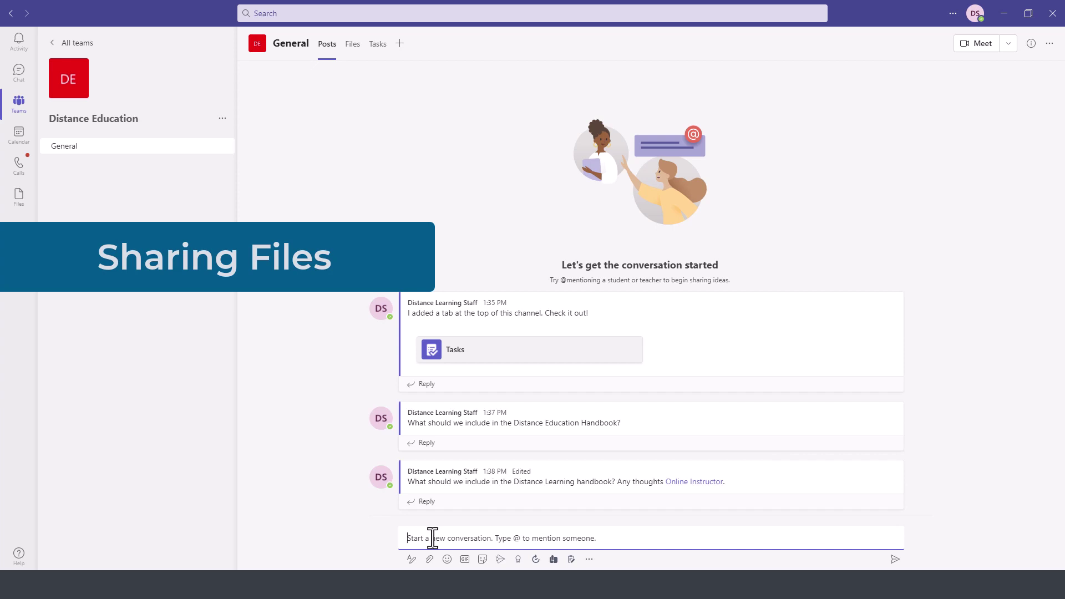
{"action": "type", "text": "Here is the distance education handbook."}
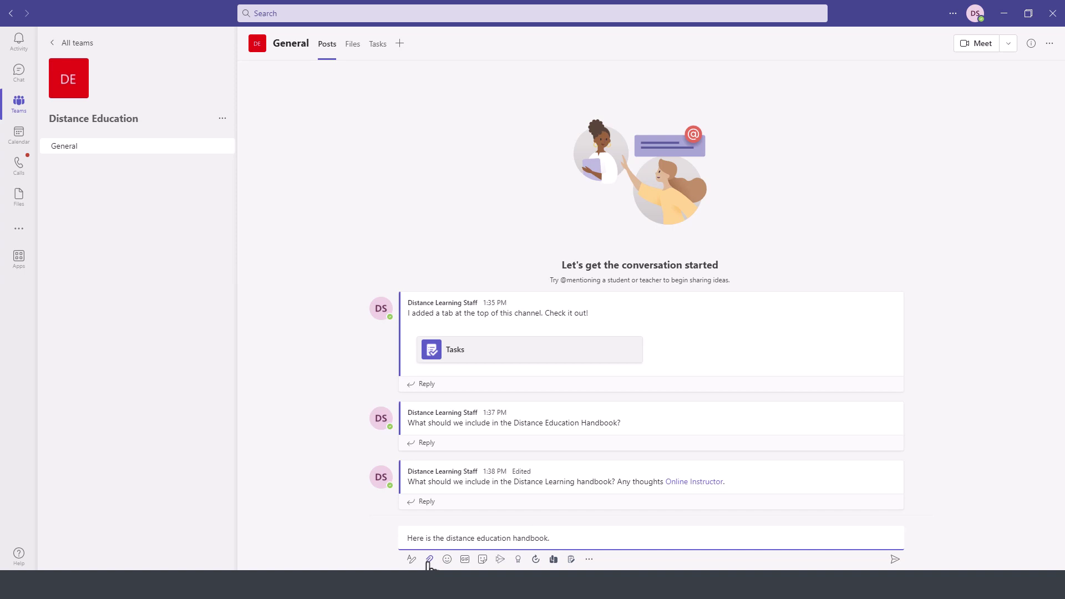
{"action": "left_click", "coordinate": [429, 560]}
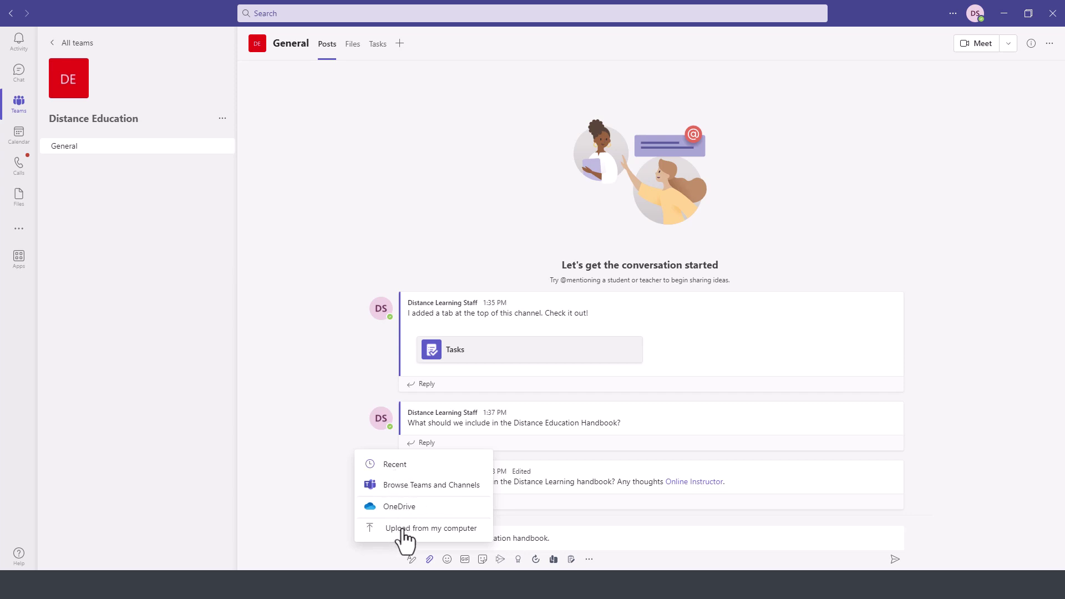
- Attach Distance Education Handbook.docx from Documents on the computer and send the post
{"action": "left_click", "coordinate": [405, 530]}
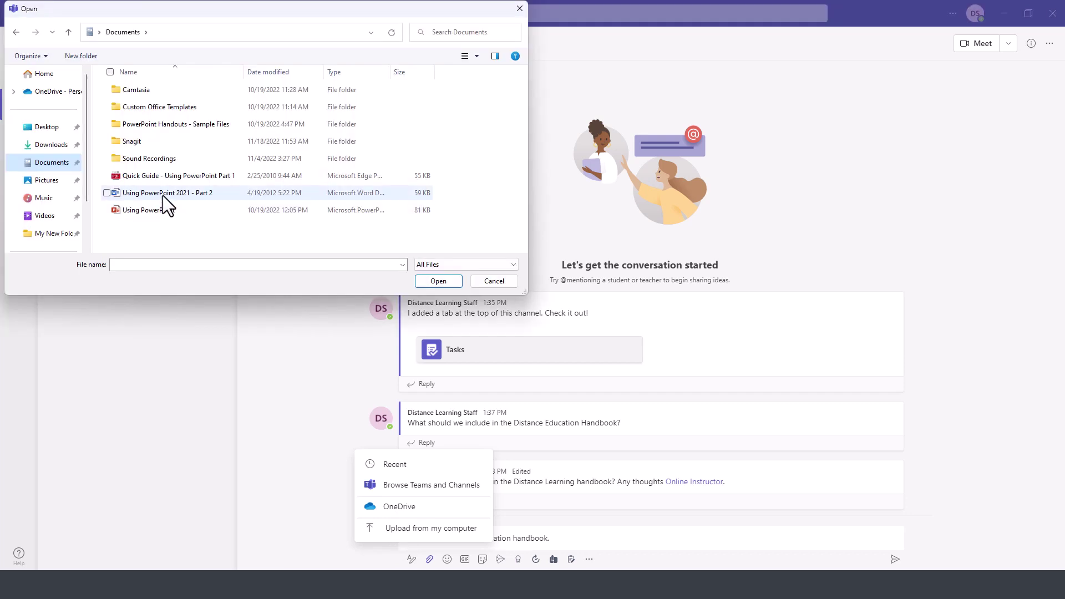
{"action": "left_click", "coordinate": [172, 227]}
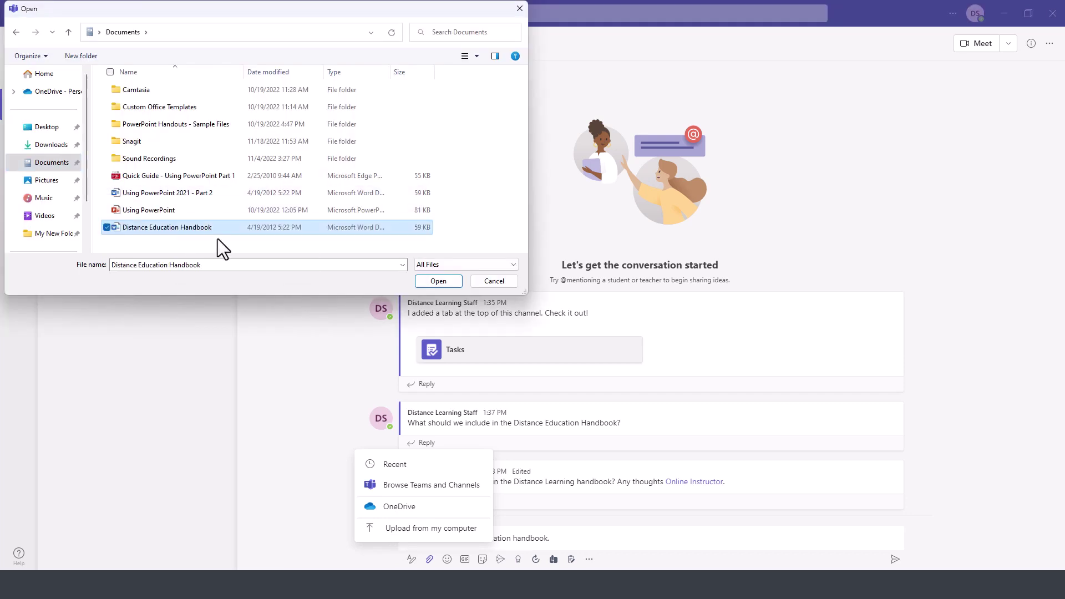
{"action": "left_click", "coordinate": [445, 285]}
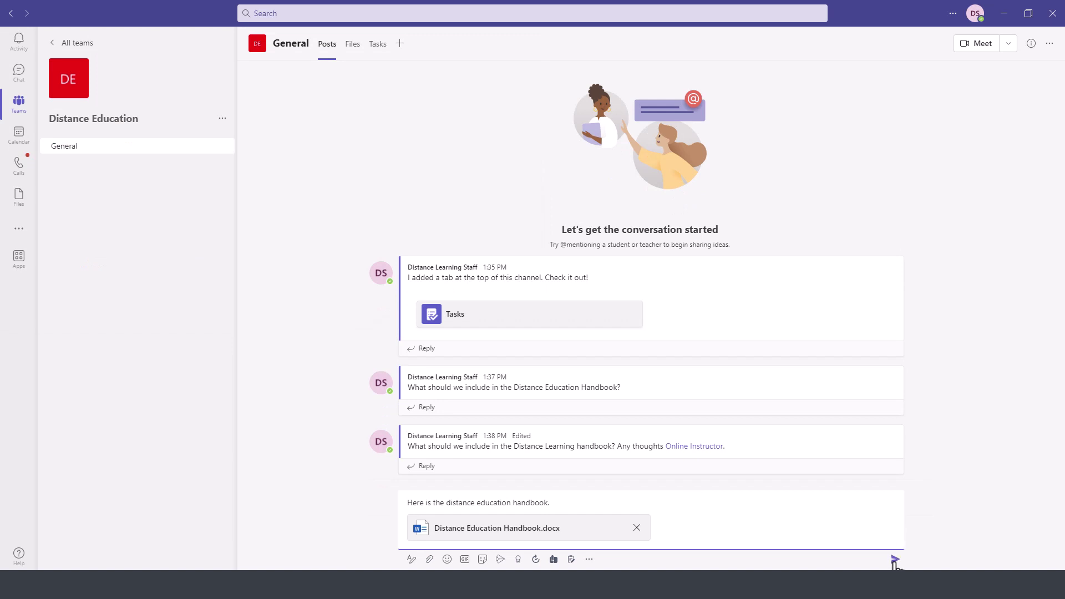
{"action": "left_click", "coordinate": [895, 559]}
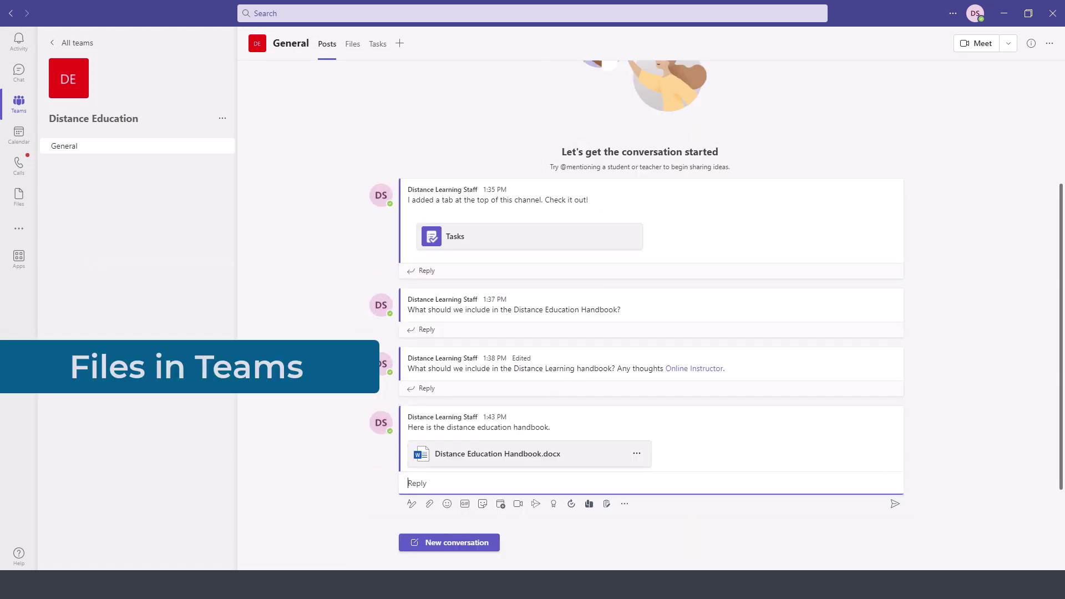
- Show General's Files, where Distance Education Handbook.docx is now listed
{"action": "scroll", "coordinate": [444, 488], "scroll_direction": "up", "scroll_amount": 3}
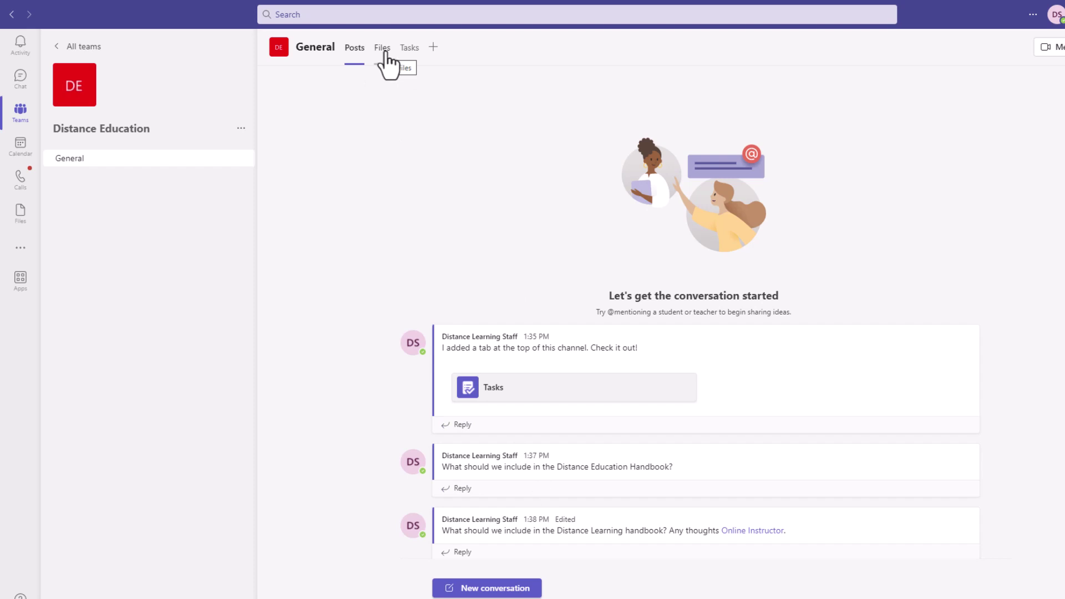
{"action": "left_click", "coordinate": [383, 49]}
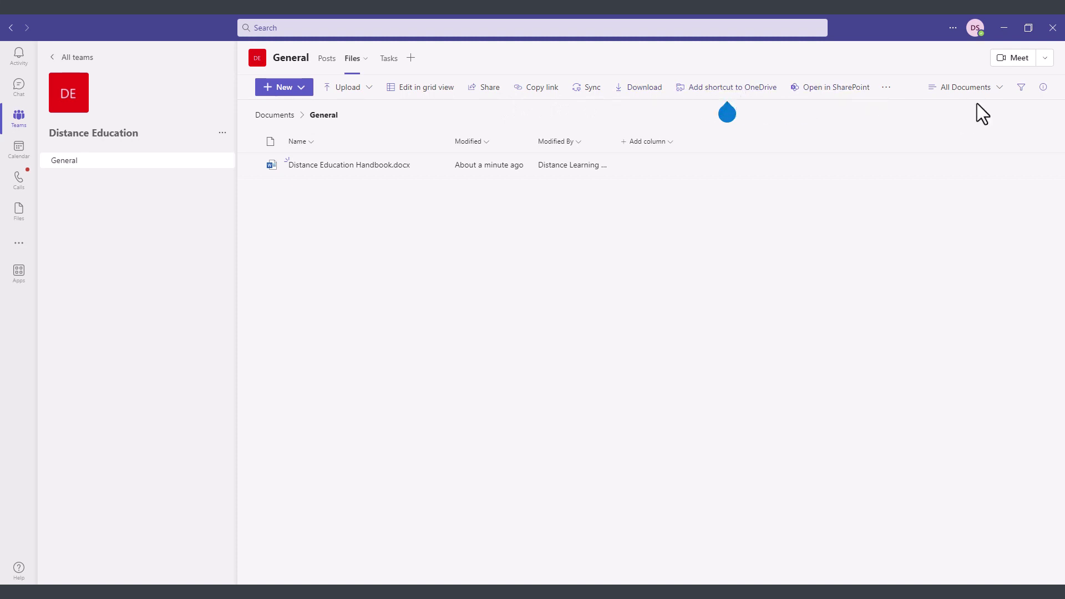
- In the Tasks tab, add 'Review the Distance Education Handbook' due 11/25, assigned to Online Instructor
{"action": "left_click", "coordinate": [381, 60]}
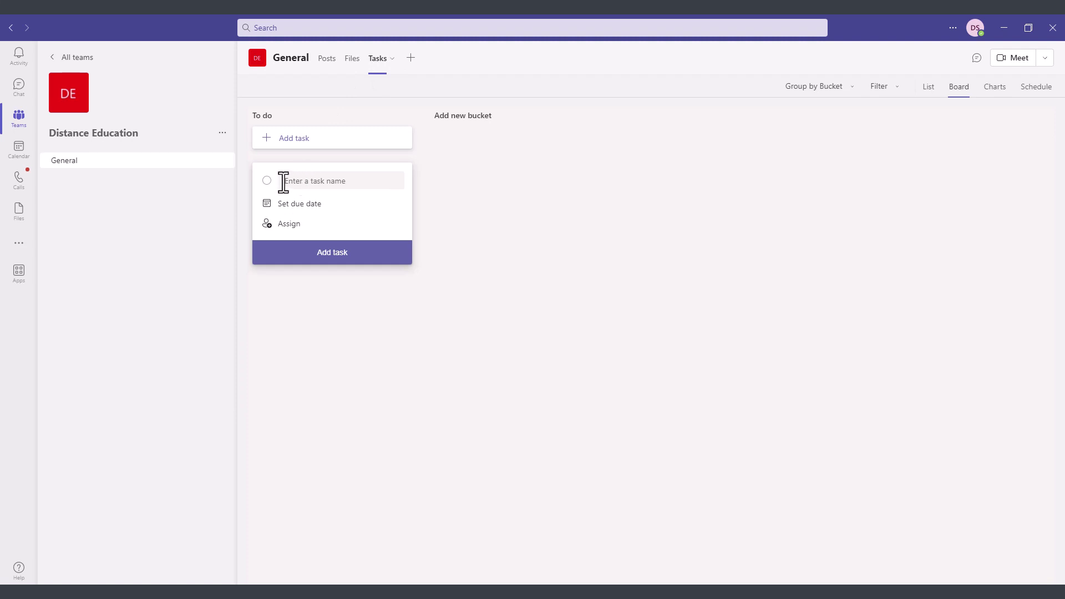
{"action": "left_click", "coordinate": [300, 181]}
{"action": "type", "text": "Review the Distance Education Handbook"}
{"action": "left_click", "coordinate": [296, 207]}
{"action": "left_click", "coordinate": [354, 306]}
{"action": "left_click", "coordinate": [290, 224]}
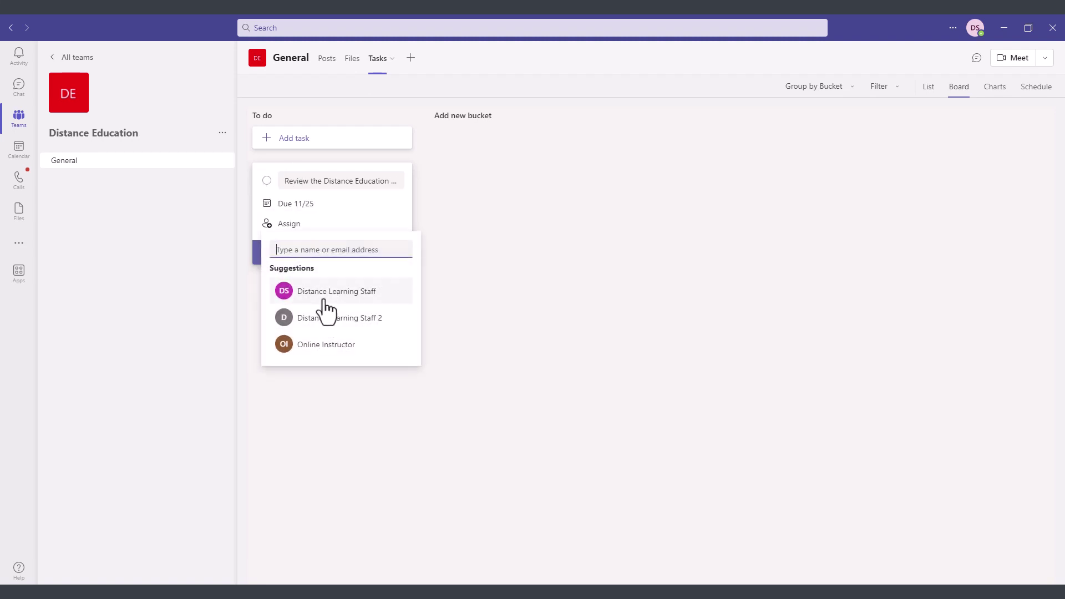
{"action": "left_click", "coordinate": [320, 344]}
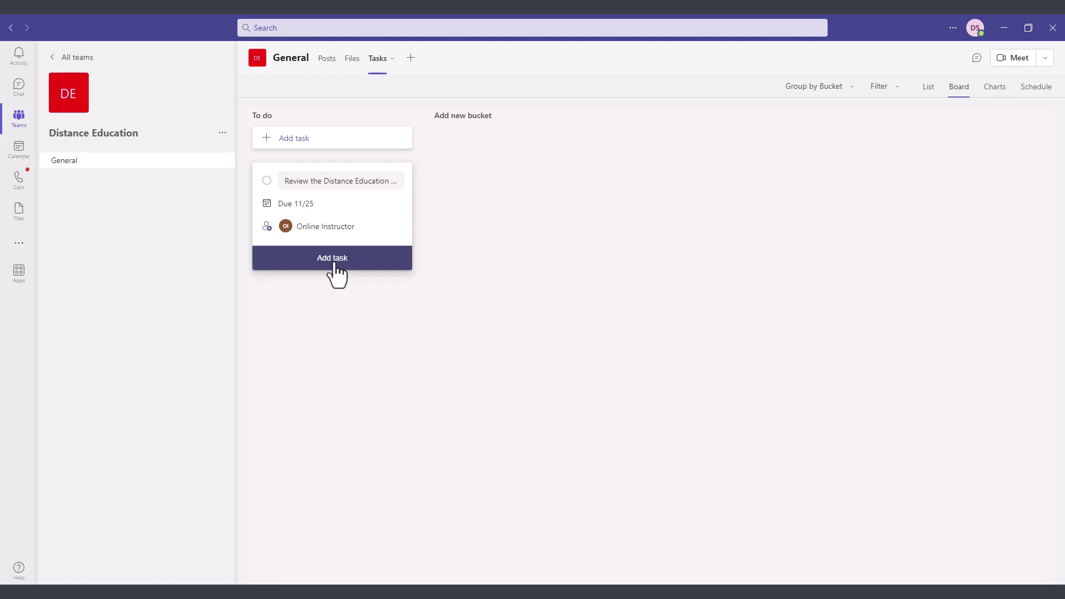
{"action": "left_click", "coordinate": [333, 260]}
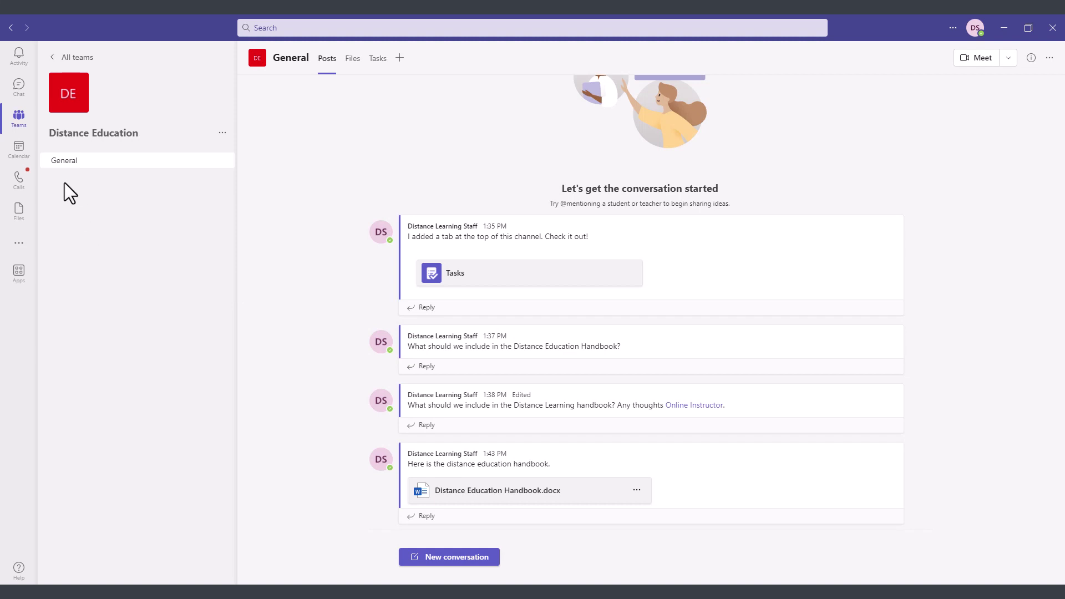
- Go back to the Distance Education team from the Teams list and view its General channel posts
{"action": "left_click", "coordinate": [20, 118]}
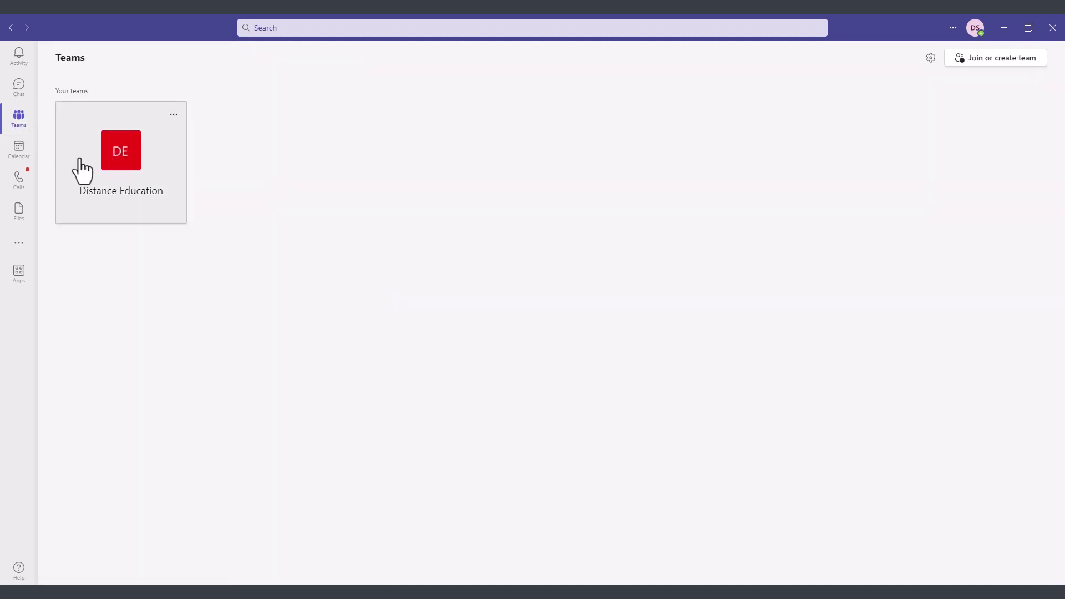
{"action": "left_click", "coordinate": [124, 177]}
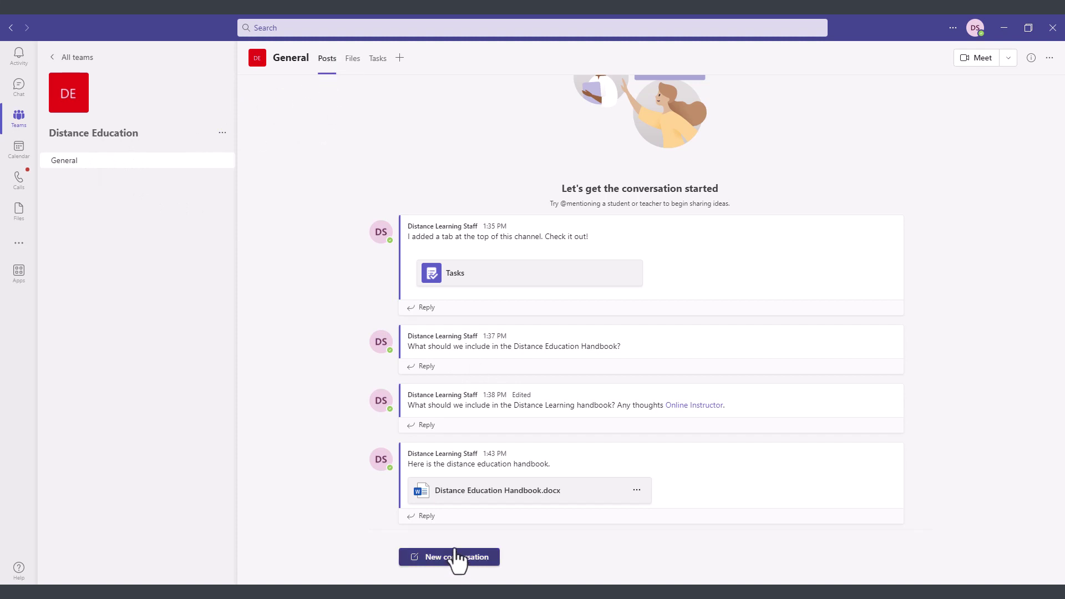
{"action": "left_click", "coordinate": [353, 60]}
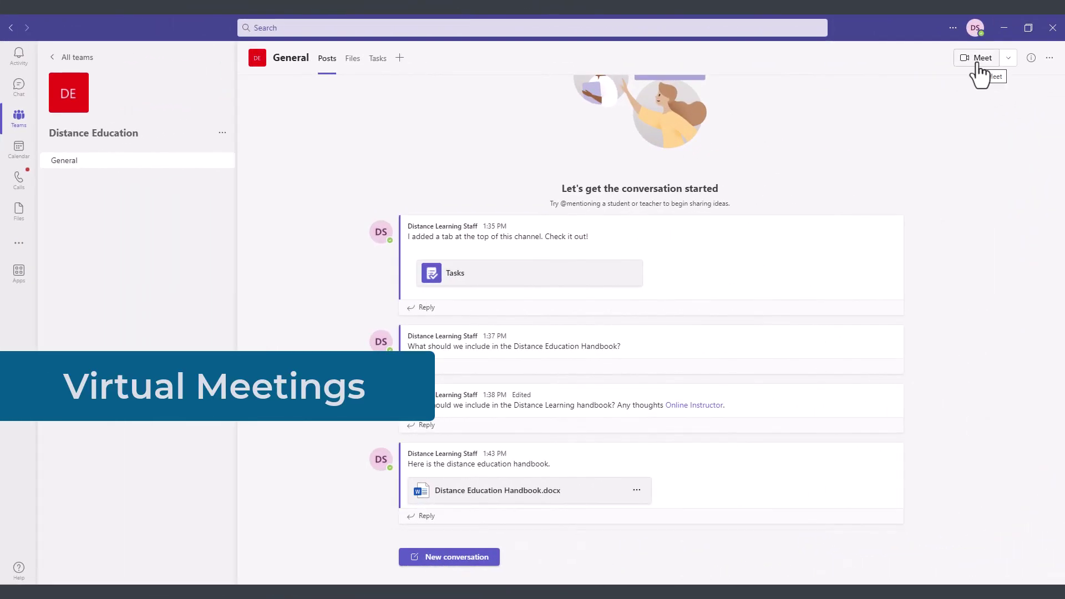
{"action": "left_click", "coordinate": [1009, 58]}
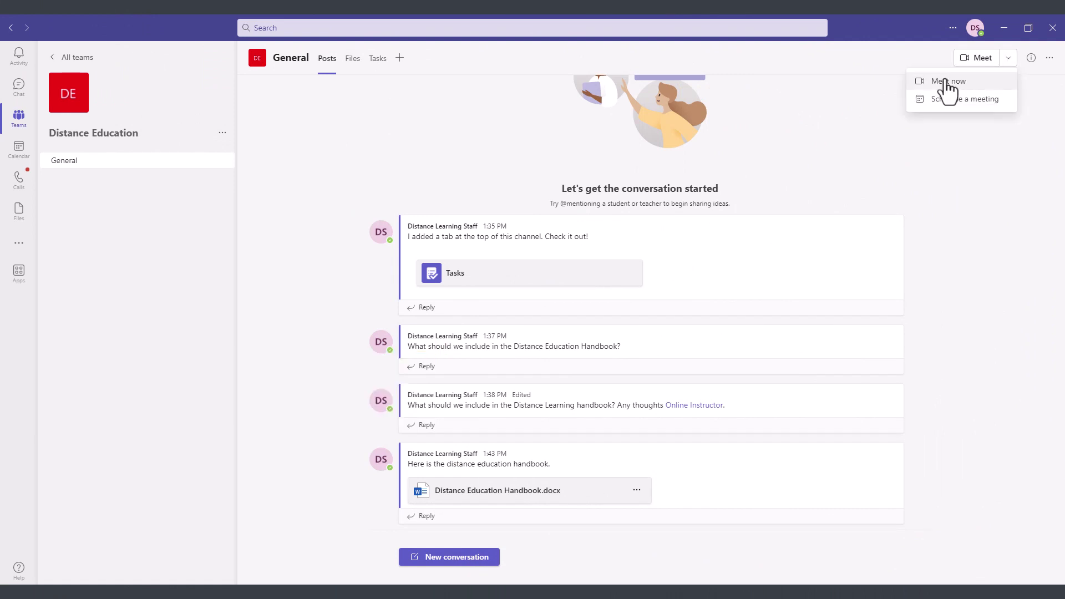
{"action": "left_click", "coordinate": [846, 169]}
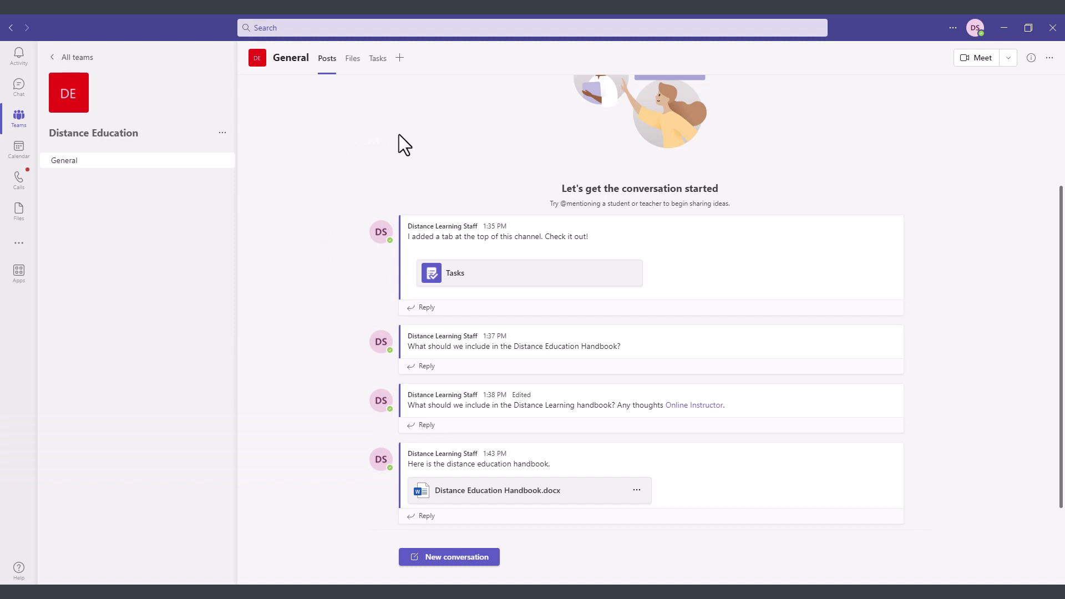
- Add a OneNote tab linked to the Distance Education Notebook and save it
{"action": "left_click", "coordinate": [400, 58]}
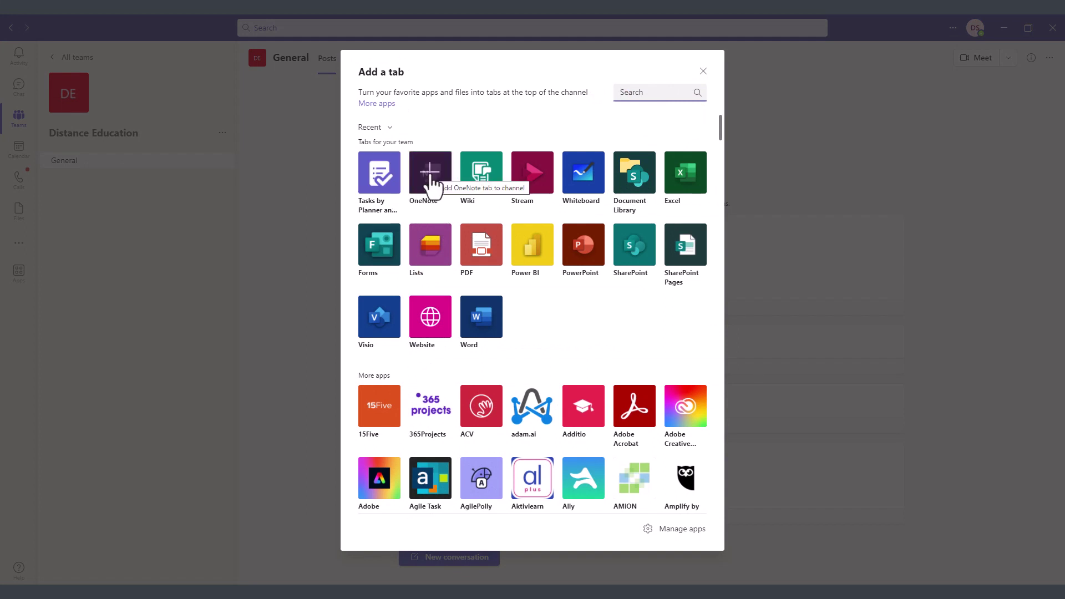
{"action": "left_click", "coordinate": [432, 183]}
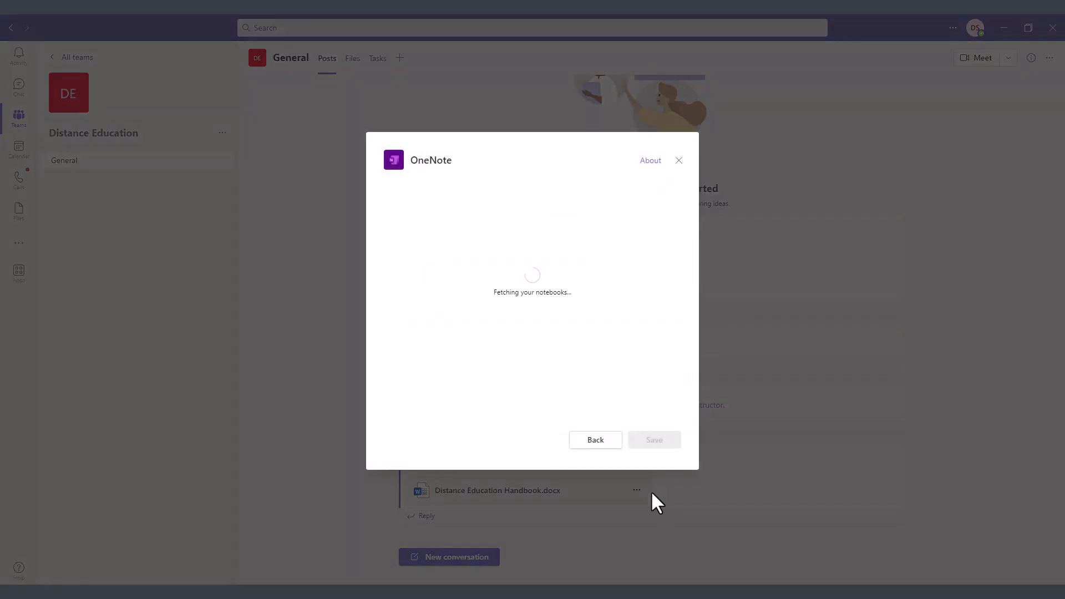
{"action": "left_click", "coordinate": [440, 247]}
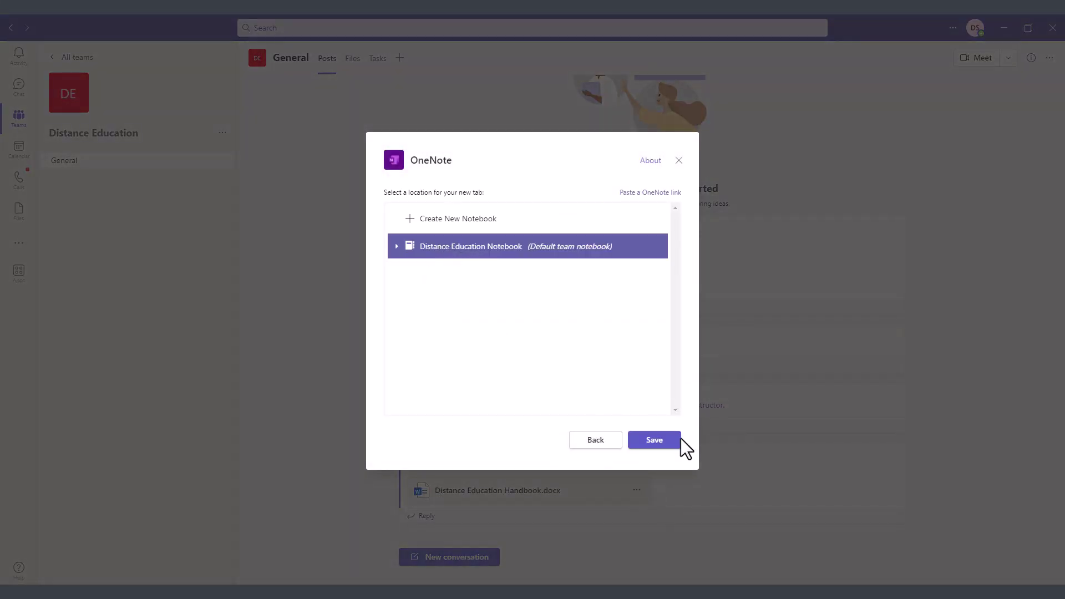
{"action": "left_click", "coordinate": [654, 440]}
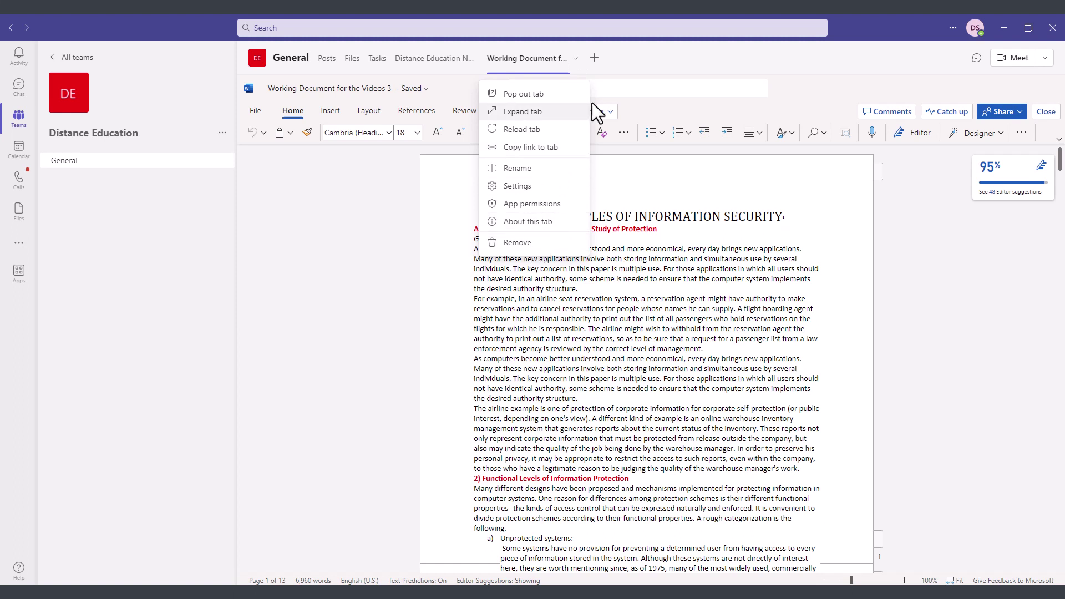
- Delete the 'Working Document for the Videos 3' tab and confirm the removal
{"action": "left_click", "coordinate": [627, 64]}
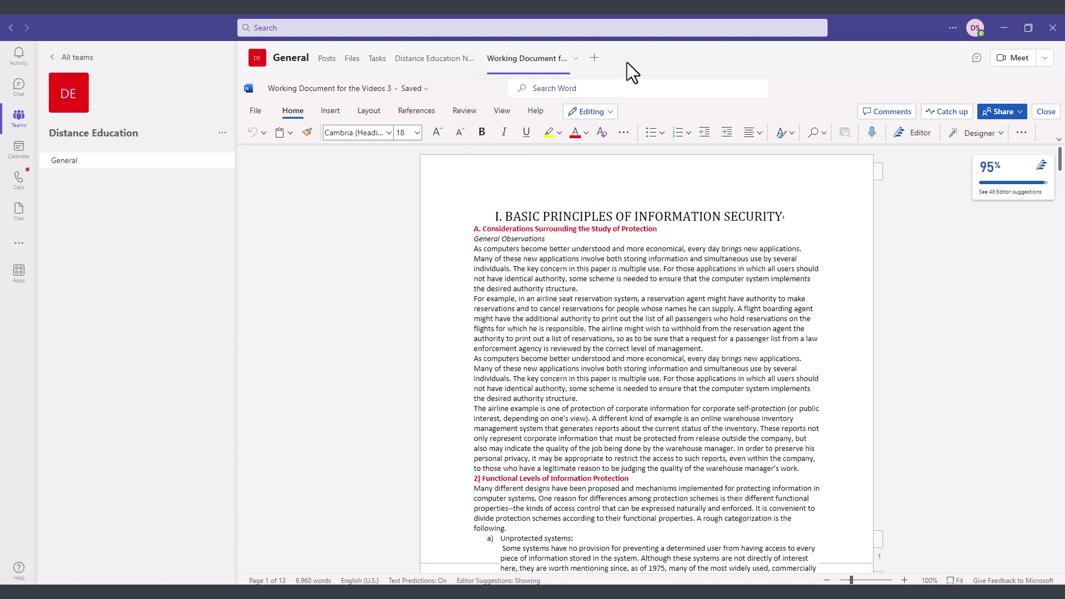
{"action": "left_click", "coordinate": [576, 60]}
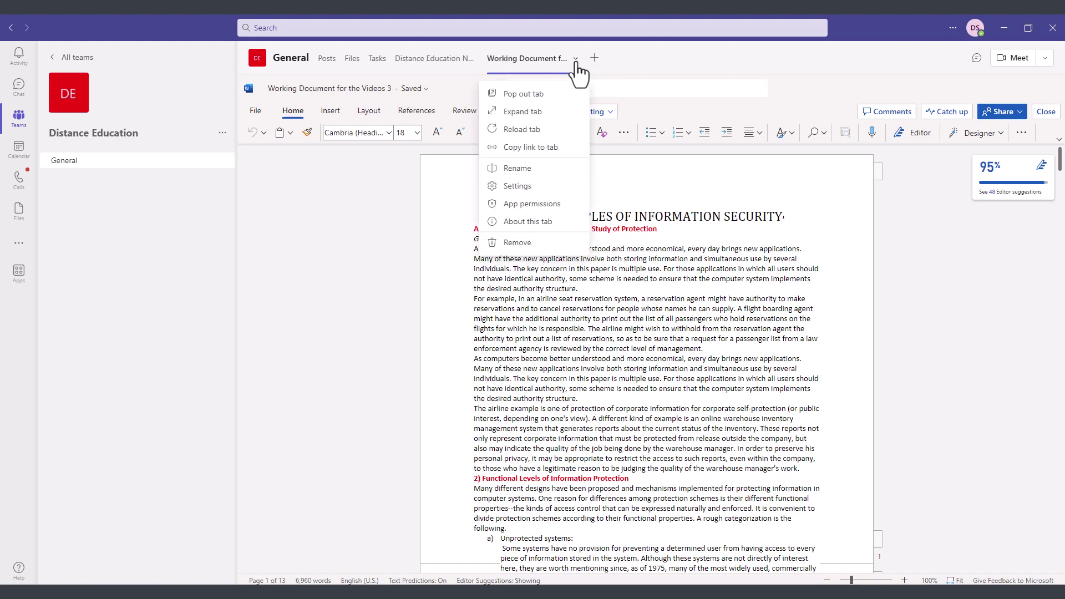
{"action": "left_click", "coordinate": [520, 244]}
{"action": "key", "text": "Return"}
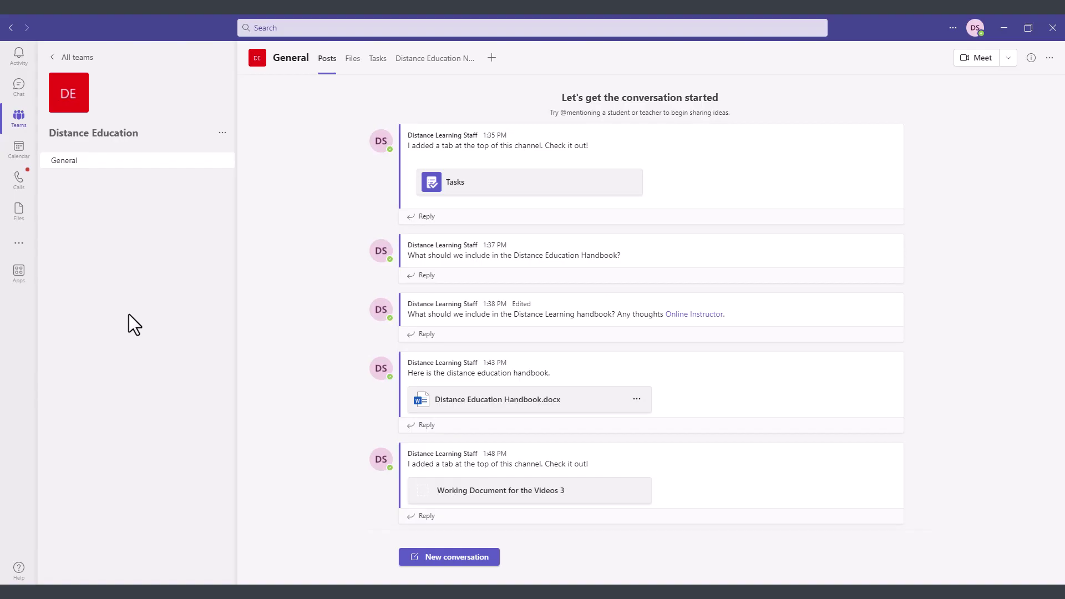